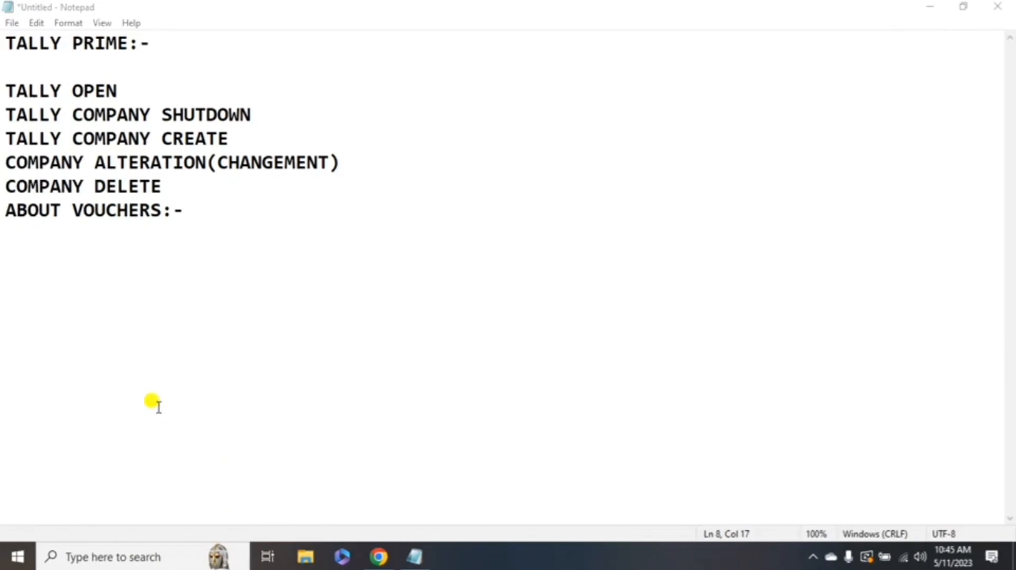
- Highlight the outline points for opening, shutting, creating and altering a company in Notepad
{"action": "left_click_drag", "start_coordinate": [5, 88], "coordinate": [189, 91]}
{"action": "left_click_drag", "start_coordinate": [16, 113], "coordinate": [286, 115]}
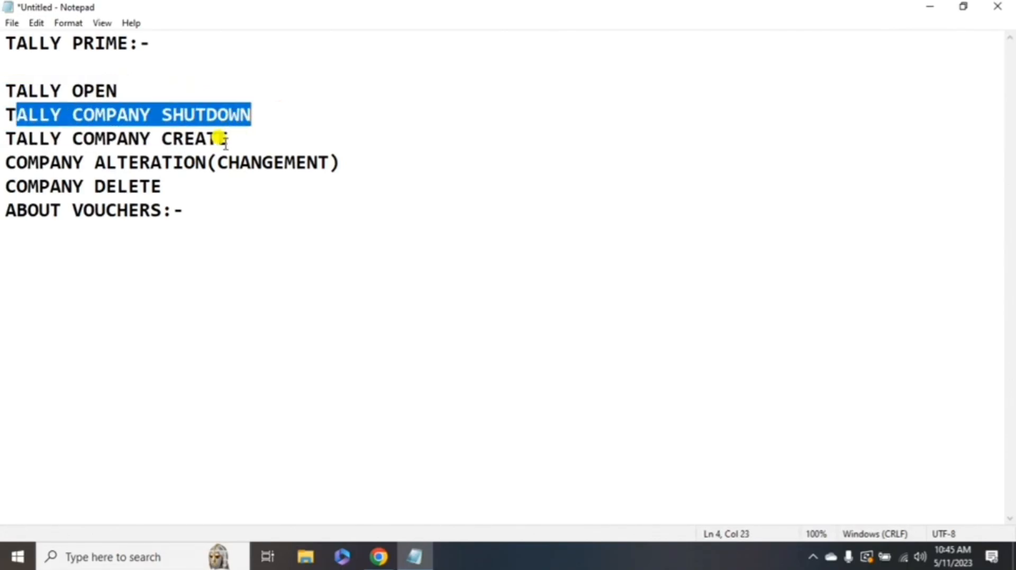
{"action": "left_click_drag", "start_coordinate": [226, 140], "coordinate": [74, 140]}
{"action": "left_click", "coordinate": [6, 152]}
{"action": "left_click_drag", "start_coordinate": [4, 143], "coordinate": [27, 117]}
{"action": "left_click_drag", "start_coordinate": [223, 162], "coordinate": [325, 161]}
- Highlight the COMPANY DELETE and ABOUT VOUCHERS:- points, revisit TALLY OPEN, then show the desktop
{"action": "left_click", "coordinate": [4, 209]}
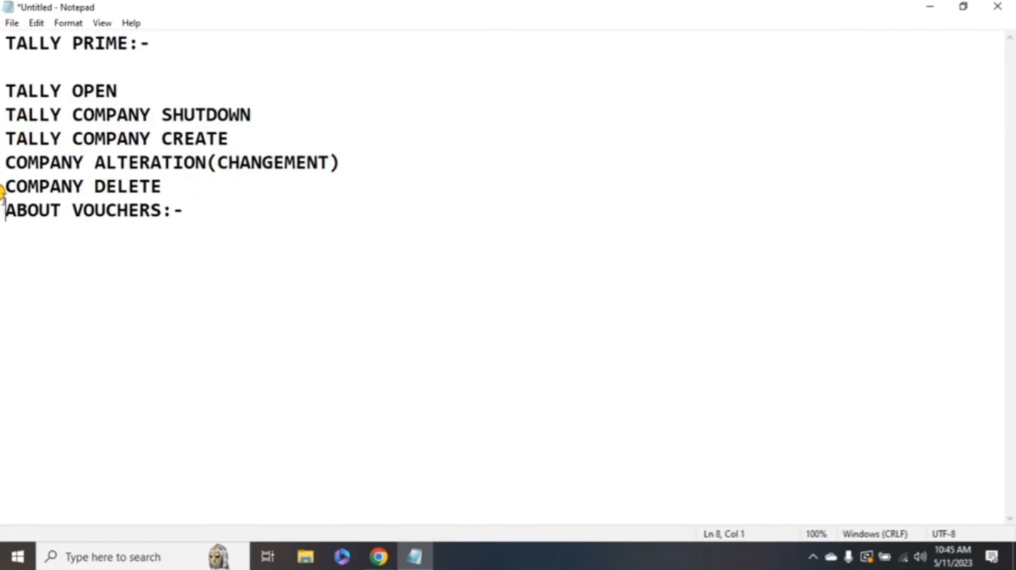
{"action": "left_click_drag", "start_coordinate": [3, 197], "coordinate": [4, 180]}
{"action": "left_click_drag", "start_coordinate": [3, 214], "coordinate": [225, 202]}
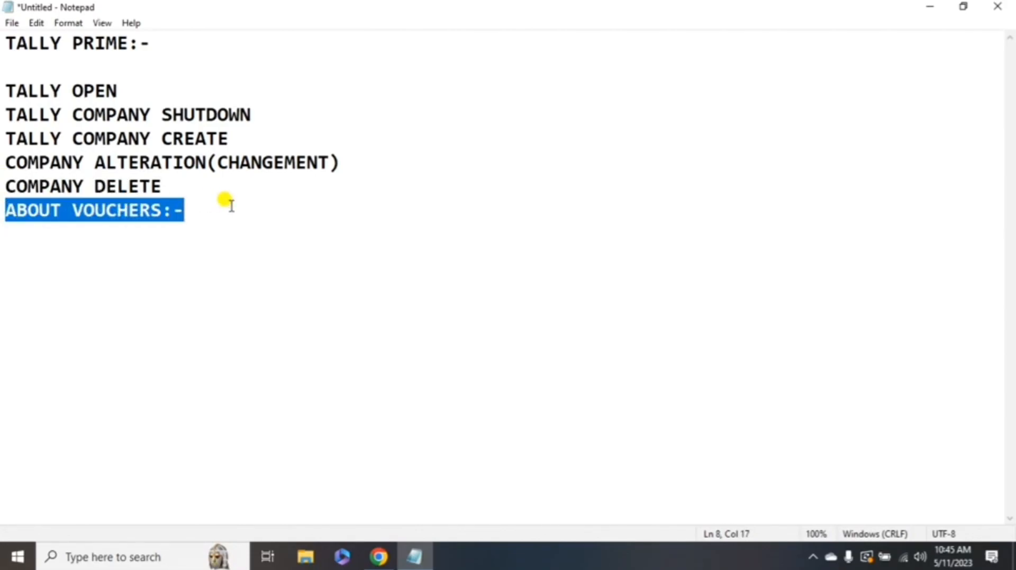
{"action": "left_click", "coordinate": [211, 211]}
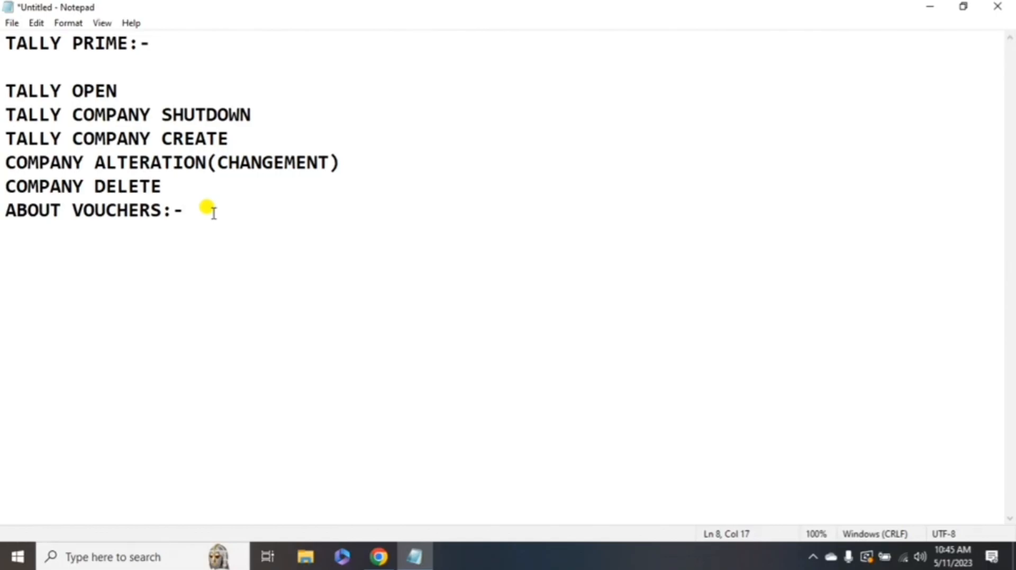
{"action": "left_click_drag", "start_coordinate": [5, 91], "coordinate": [151, 88]}
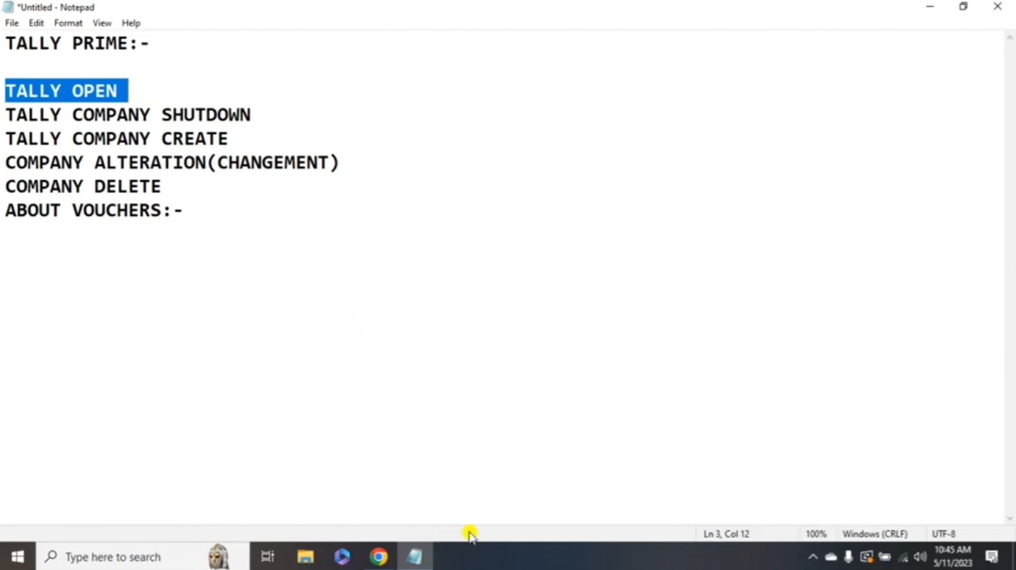
{"action": "key", "text": "super+d"}
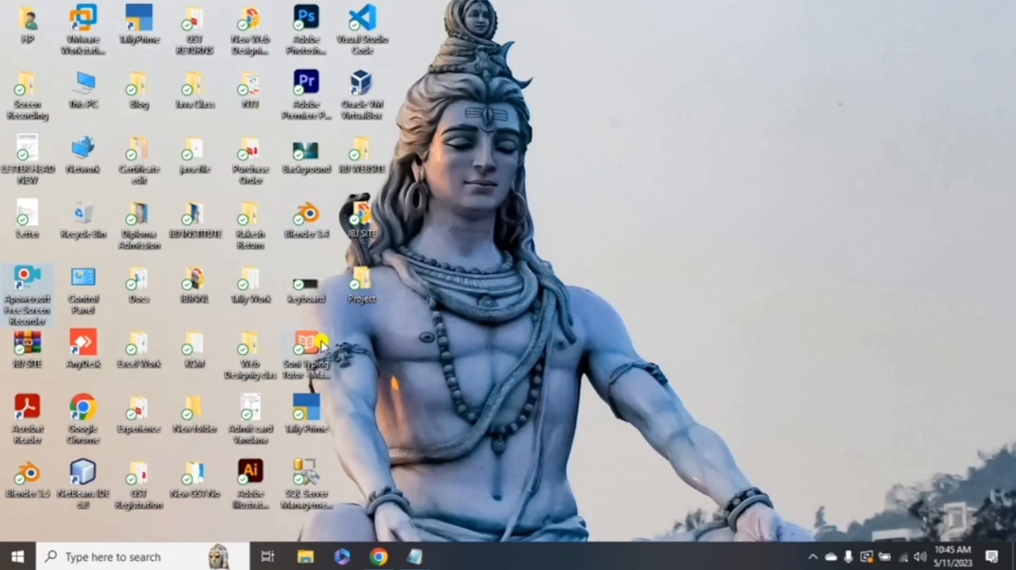
- Launch TallyPrime from its desktop icon and continue in Educational Mode
{"action": "left_click", "coordinate": [307, 411]}
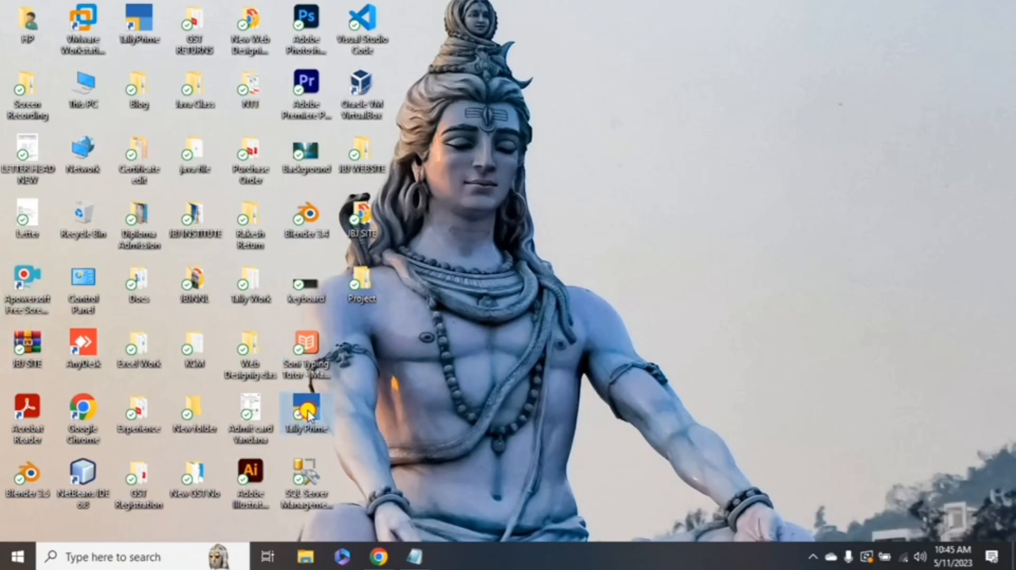
{"action": "double_click", "coordinate": [308, 412]}
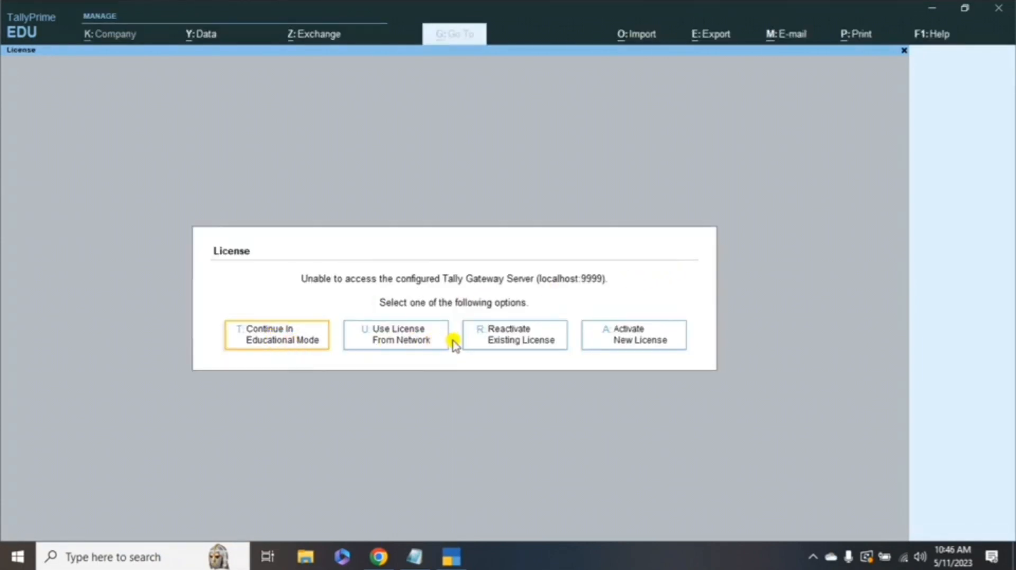
{"action": "left_click", "coordinate": [278, 343]}
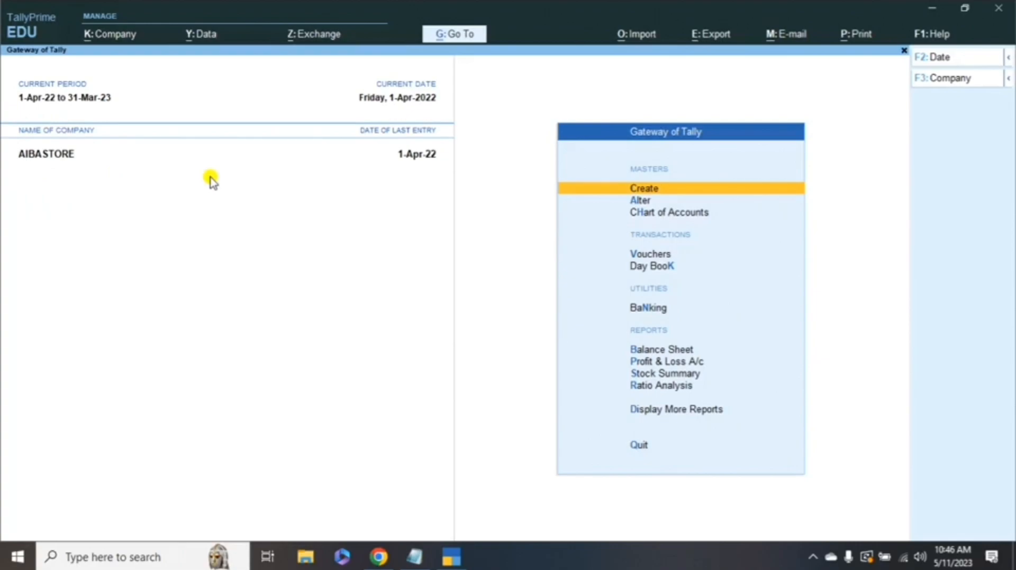
- Shut the AIBASTORE company through K: Company > Shut
{"action": "left_click", "coordinate": [114, 36]}
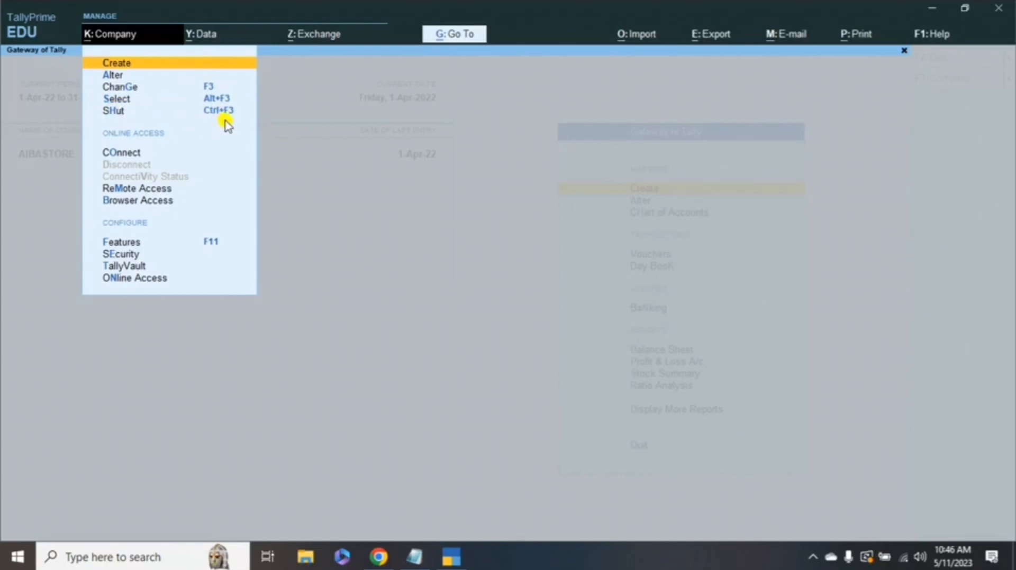
{"action": "left_click", "coordinate": [117, 117]}
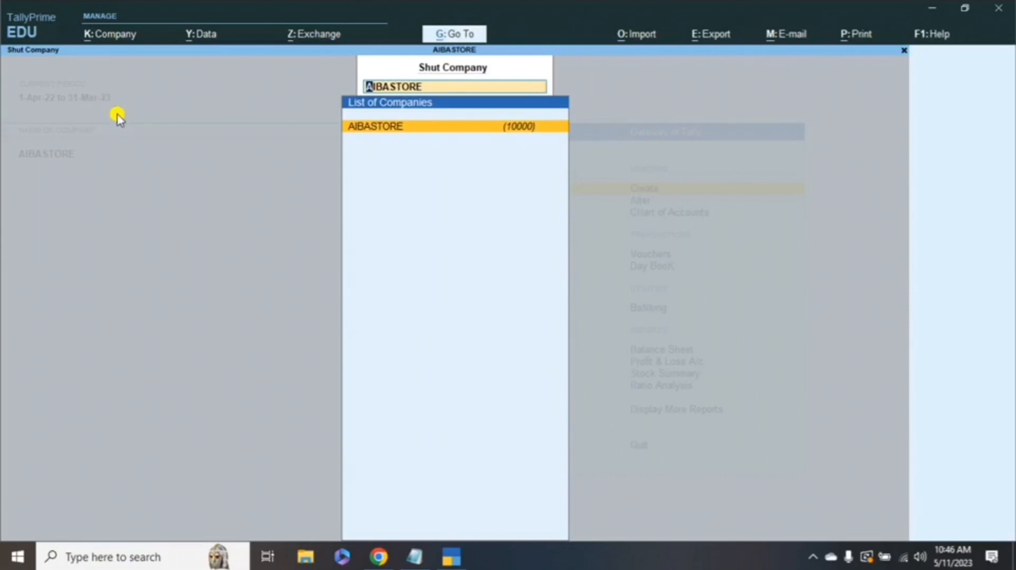
{"action": "key", "text": "Return"}
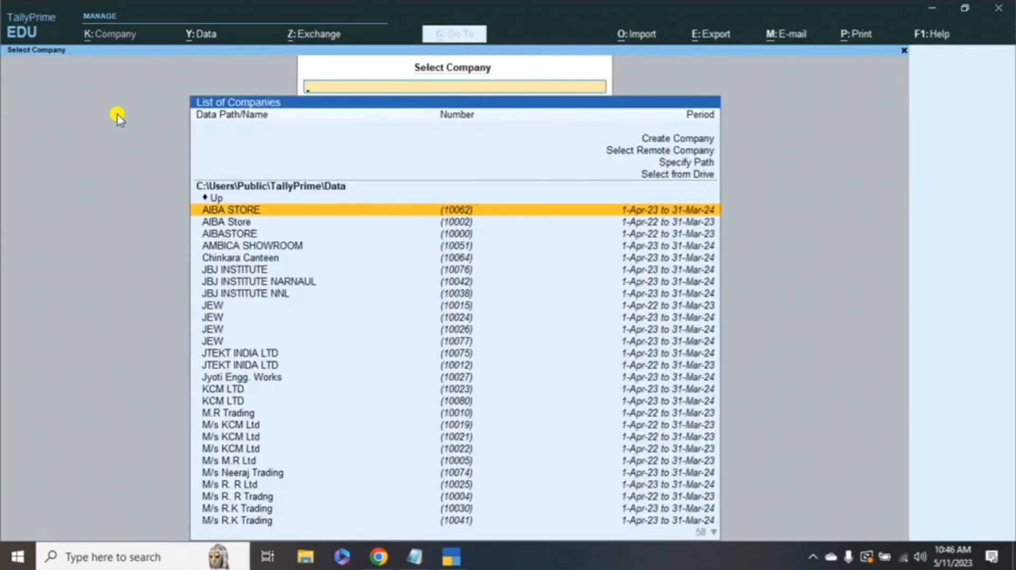
- Browse the Select Company list and choose Create Company
{"action": "key", "text": "Down"}
{"action": "key", "text": "Down"}
{"action": "key", "text": "Down"}
{"action": "key", "text": "Down"}
{"action": "key", "text": "Down"}
{"action": "key", "text": "Down"}
{"action": "key", "text": "Down"}
{"action": "key", "text": "Down"}
{"action": "key", "text": "Down"}
{"action": "key", "text": "Down"}
{"action": "key", "text": "Down"}
{"action": "key", "text": "Down"}
{"action": "key", "text": "Down"}
{"action": "key", "text": "Down"}
{"action": "key", "text": "Down"}
{"action": "key", "text": "Down"}
{"action": "key", "text": "Down"}
{"action": "key", "text": "Down"}
{"action": "key", "text": "Down"}
{"action": "key", "text": "Down"}
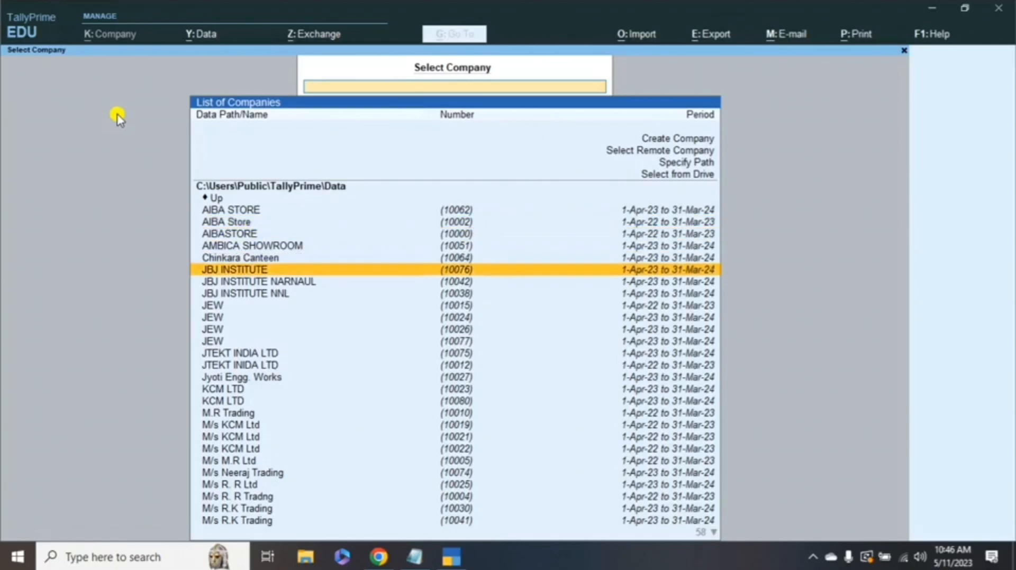
{"action": "key", "text": "Down"}
{"action": "key", "text": "Down"}
{"action": "key", "text": "Down"}
{"action": "key", "text": "Down"}
{"action": "key", "text": "Down"}
{"action": "key", "text": "Down"}
{"action": "key", "text": "Down"}
{"action": "key", "text": "Down"}
{"action": "key", "text": "Down"}
{"action": "key", "text": "Down"}
{"action": "key", "text": "Down"}
{"action": "key", "text": "Down"}
{"action": "key", "text": "Down"}
{"action": "key", "text": "Down"}
{"action": "key", "text": "Down"}
{"action": "key", "text": "Down"}
{"action": "key", "text": "Down"}
{"action": "key", "text": "Down"}
{"action": "key", "text": "Down"}
{"action": "key", "text": "Down"}
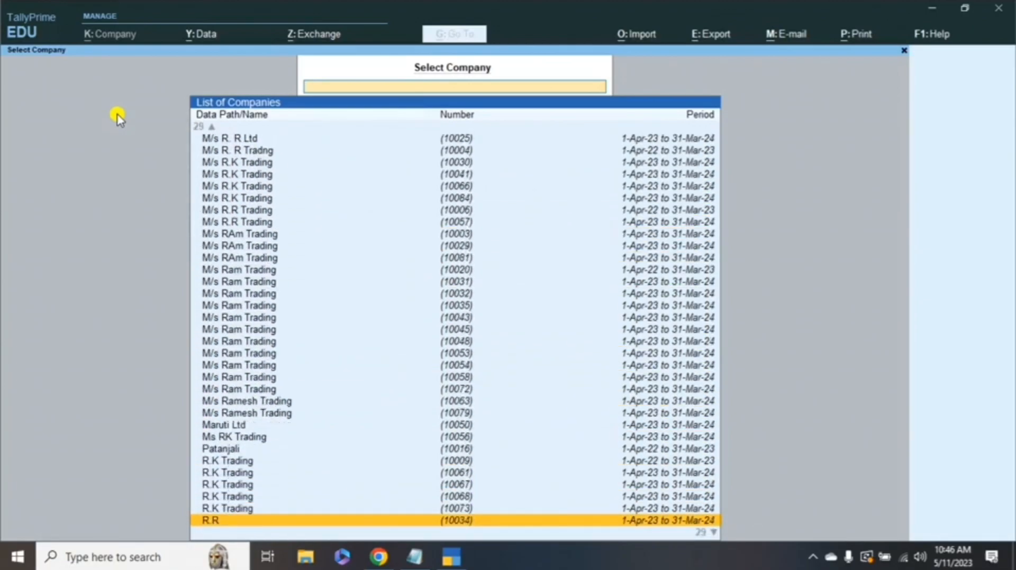
{"action": "key", "text": "Down"}
{"action": "key", "text": "Down"}
{"action": "key", "text": "Down"}
{"action": "key", "text": "Down"}
{"action": "key", "text": "Down"}
{"action": "key", "text": "Up"}
{"action": "key", "text": "Up"}
{"action": "key", "text": "Up"}
{"action": "key", "text": "Up"}
{"action": "key", "text": "Up"}
{"action": "key", "text": "Up"}
{"action": "key", "text": "Up"}
{"action": "key", "text": "Up"}
{"action": "key", "text": "Up"}
{"action": "key", "text": "Up"}
{"action": "key", "text": "Up"}
{"action": "key", "text": "Up"}
{"action": "key", "text": "Up"}
{"action": "key", "text": "Up"}
{"action": "key", "text": "Up"}
{"action": "key", "text": "Up"}
{"action": "key", "text": "Up"}
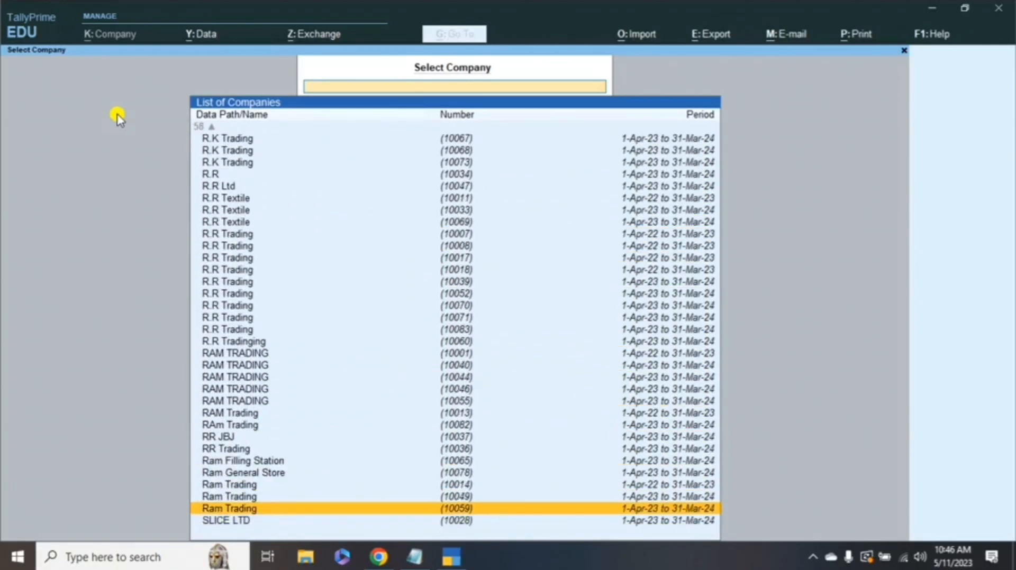
{"action": "key", "text": "Up"}
{"action": "key", "text": "Up"}
{"action": "key", "text": "Up"}
{"action": "key", "text": "Up"}
{"action": "key", "text": "Up"}
{"action": "key", "text": "Up"}
{"action": "key", "text": "Up"}
{"action": "key", "text": "Up"}
{"action": "key", "text": "Up"}
{"action": "key", "text": "Up"}
{"action": "key", "text": "Up"}
{"action": "key", "text": "Up"}
{"action": "key", "text": "Up"}
{"action": "key", "text": "Up"}
{"action": "key", "text": "Up"}
{"action": "key", "text": "Up"}
{"action": "key", "text": "Up"}
{"action": "key", "text": "Up"}
{"action": "key", "text": "Up"}
{"action": "key", "text": "Up"}
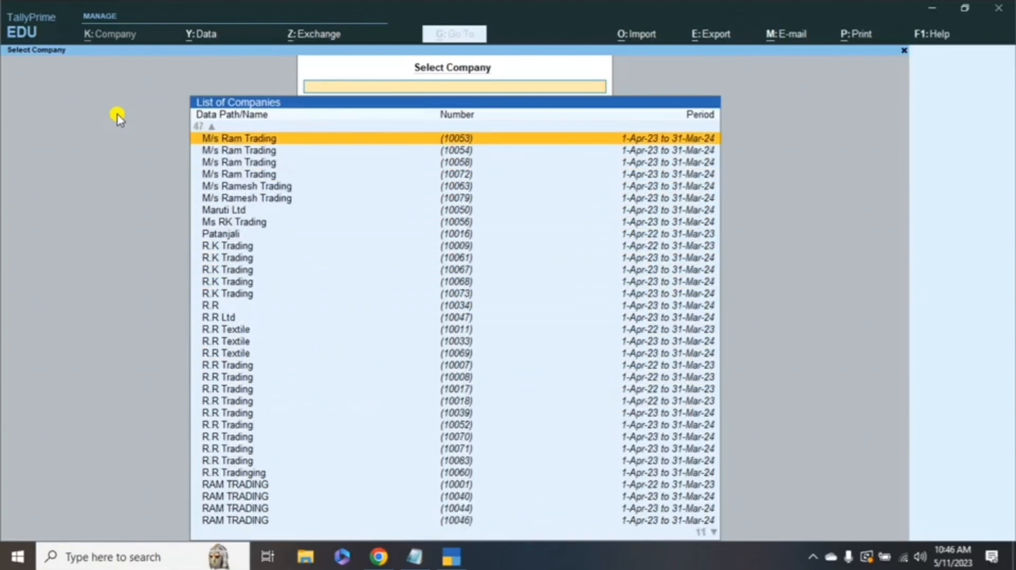
{"action": "key", "text": "Up"}
{"action": "key", "text": "Up"}
{"action": "key", "text": "Up"}
{"action": "key", "text": "Up"}
{"action": "key", "text": "Up"}
{"action": "key", "text": "Up"}
{"action": "key", "text": "Up"}
{"action": "key", "text": "Up"}
{"action": "key", "text": "Up"}
{"action": "key", "text": "Up"}
{"action": "key", "text": "Up"}
{"action": "key", "text": "Up"}
{"action": "key", "text": "Up"}
{"action": "key", "text": "Up"}
{"action": "key", "text": "Up"}
{"action": "key", "text": "Up"}
{"action": "key", "text": "Up"}
{"action": "key", "text": "Up"}
{"action": "key", "text": "Up"}
{"action": "key", "text": "Up"}
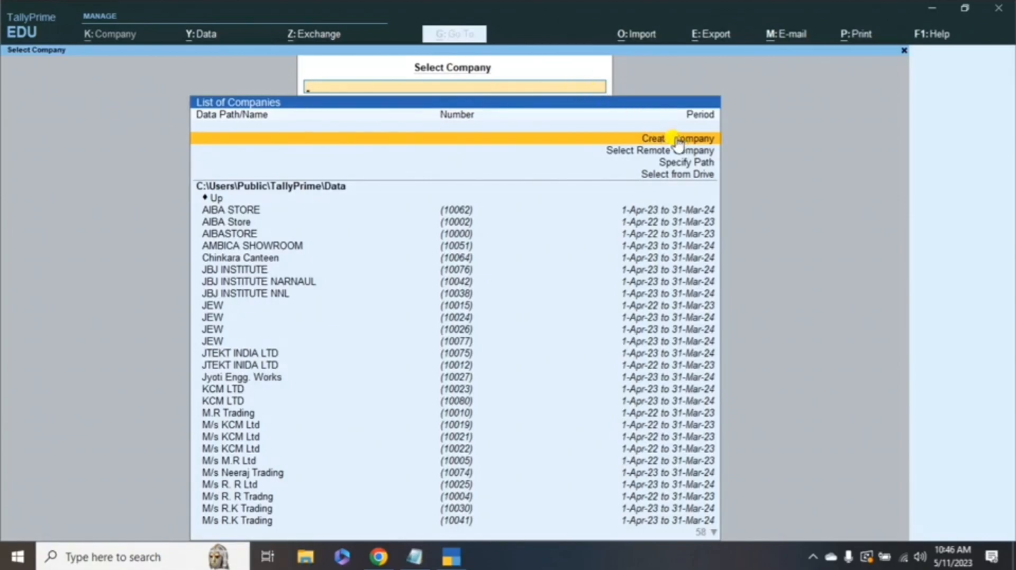
{"action": "left_click", "coordinate": [479, 139]}
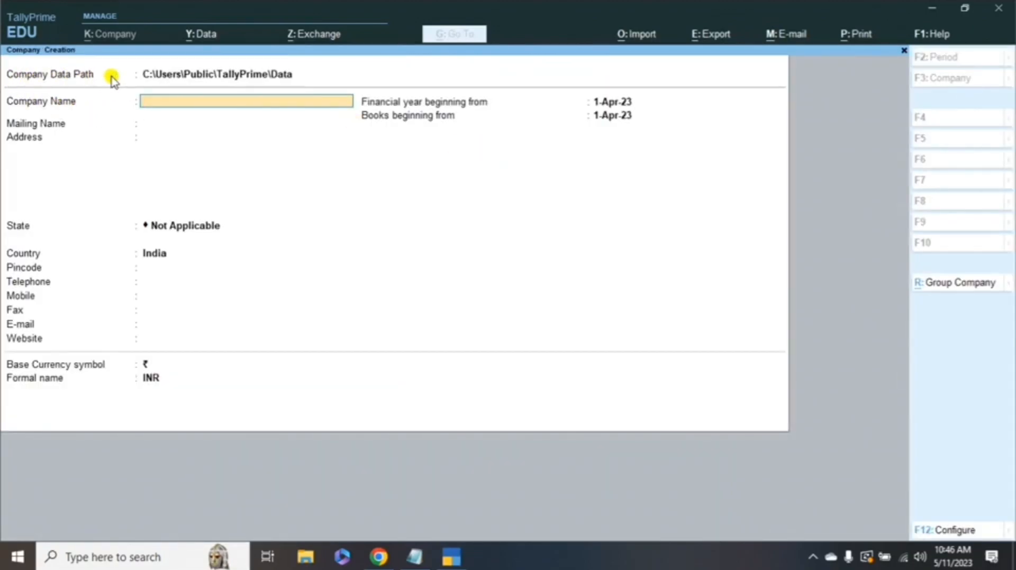
- Keep the default Data folder path and enter MARUTI LTD as the company name
{"action": "left_click", "coordinate": [200, 80]}
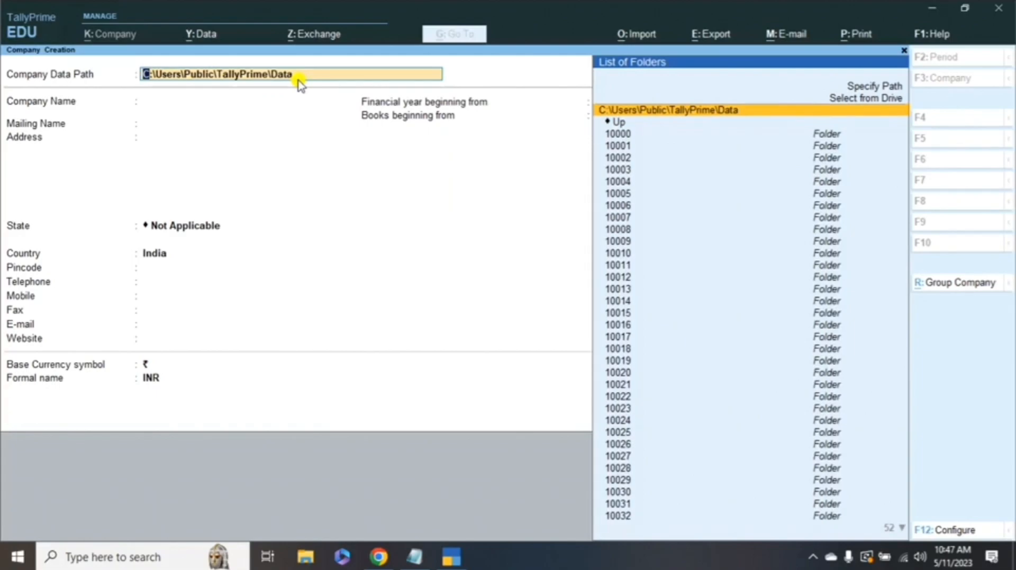
{"action": "key", "text": "Up"}
{"action": "key", "text": "Up"}
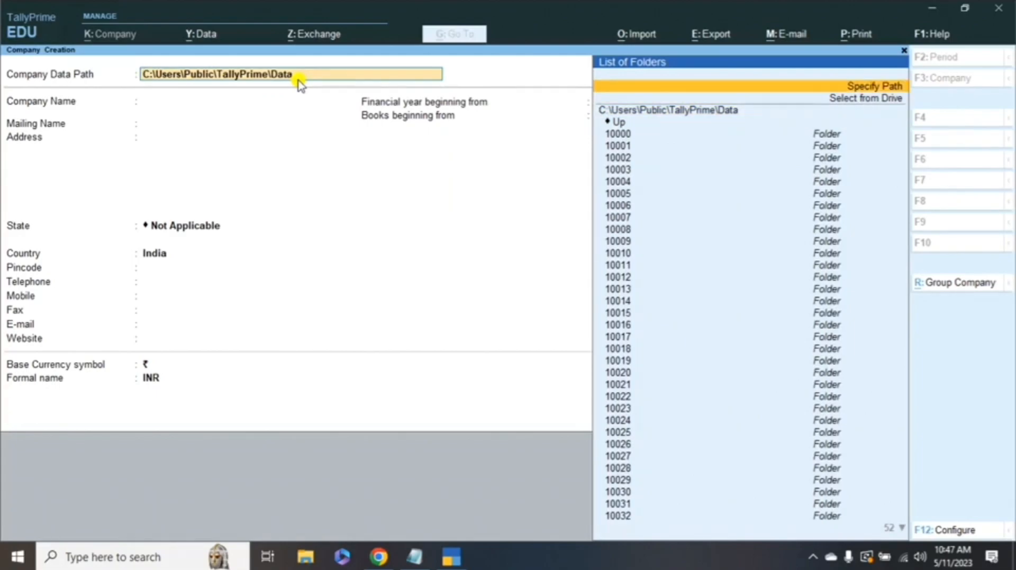
{"action": "key", "text": "Down"}
{"action": "key", "text": "Down"}
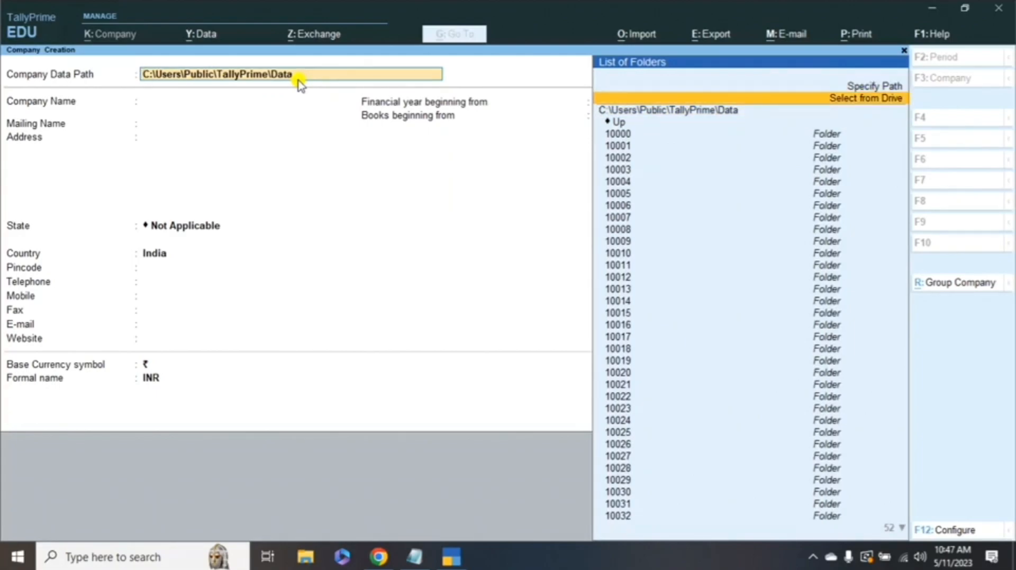
{"action": "key", "text": "Return"}
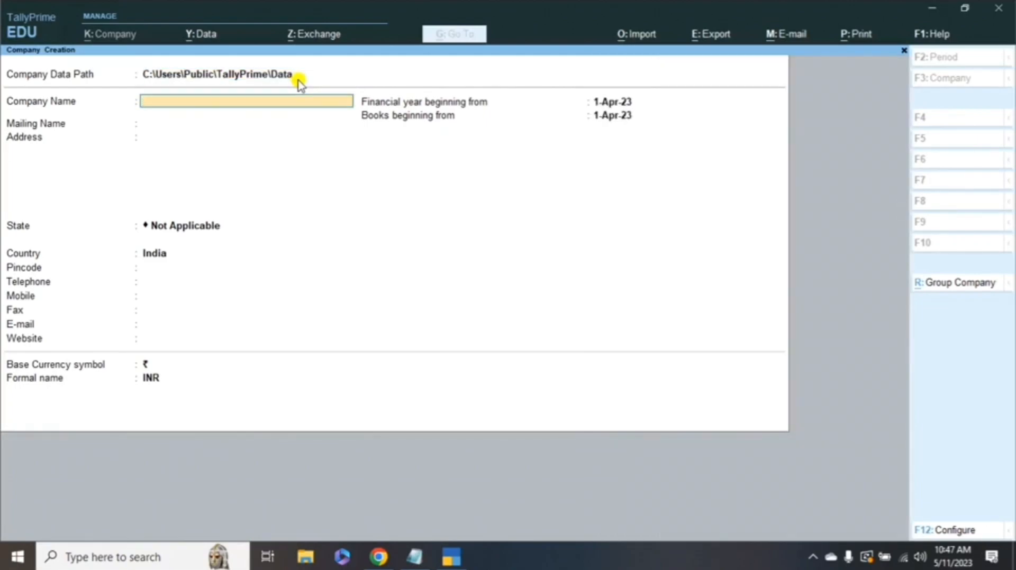
{"action": "type", "text": "MARUTI LTD"}
{"action": "key", "text": "Return"}
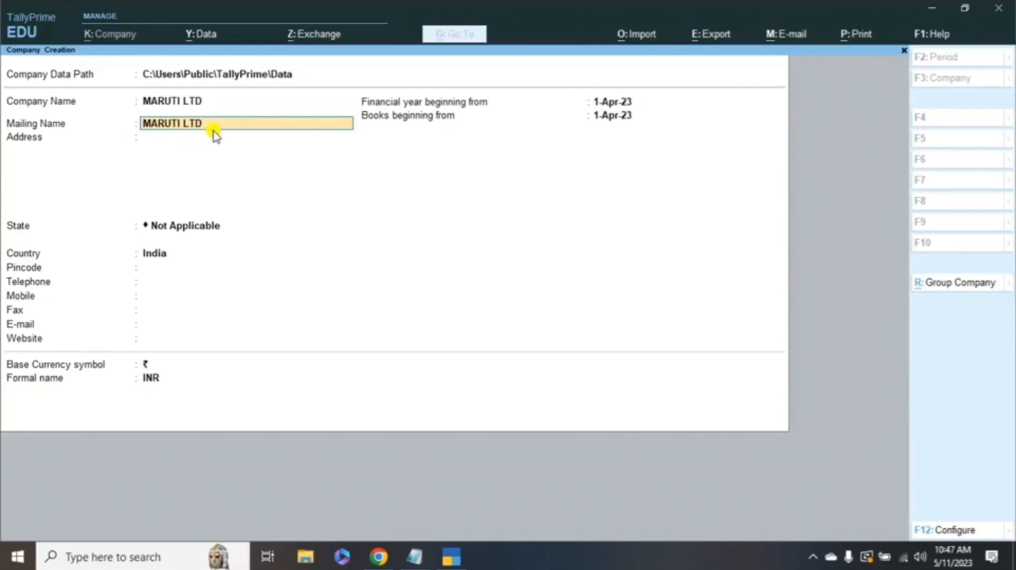
- Enter the company's two-line address, state Haryana and pincode
{"action": "key", "text": "Return"}
{"action": "type", "text": "SEC"}
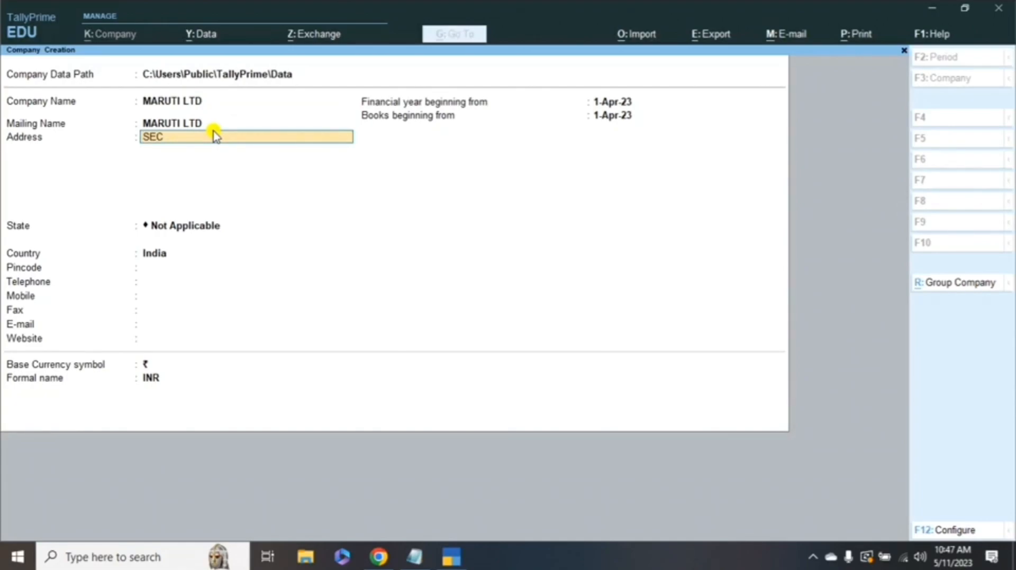
{"action": "type", "text": " 10"}
{"action": "key", "text": "Return"}
{"action": "type", "text": "GURUGRAM"}
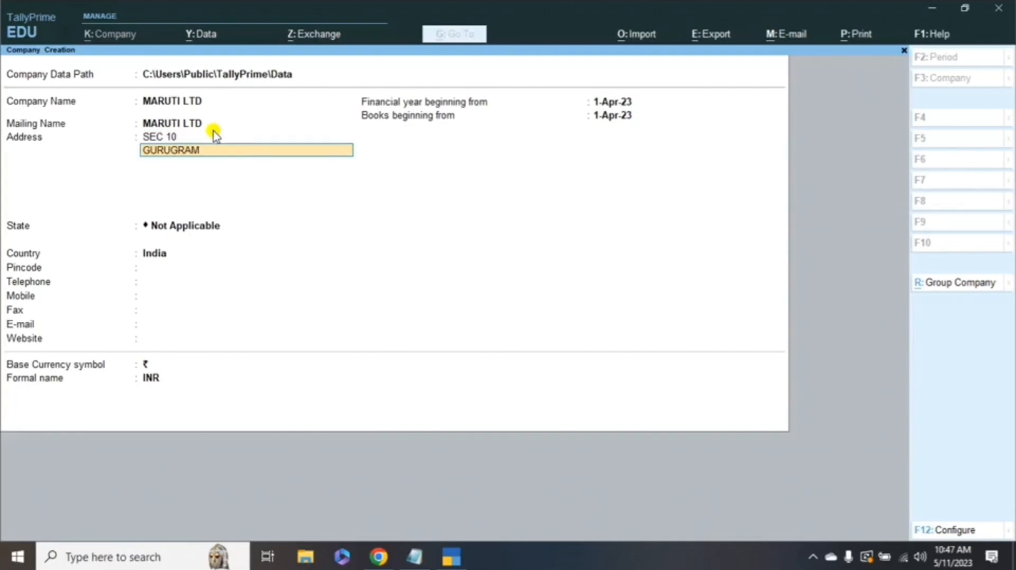
{"action": "key", "text": "Return"}
{"action": "key", "text": "Return"}
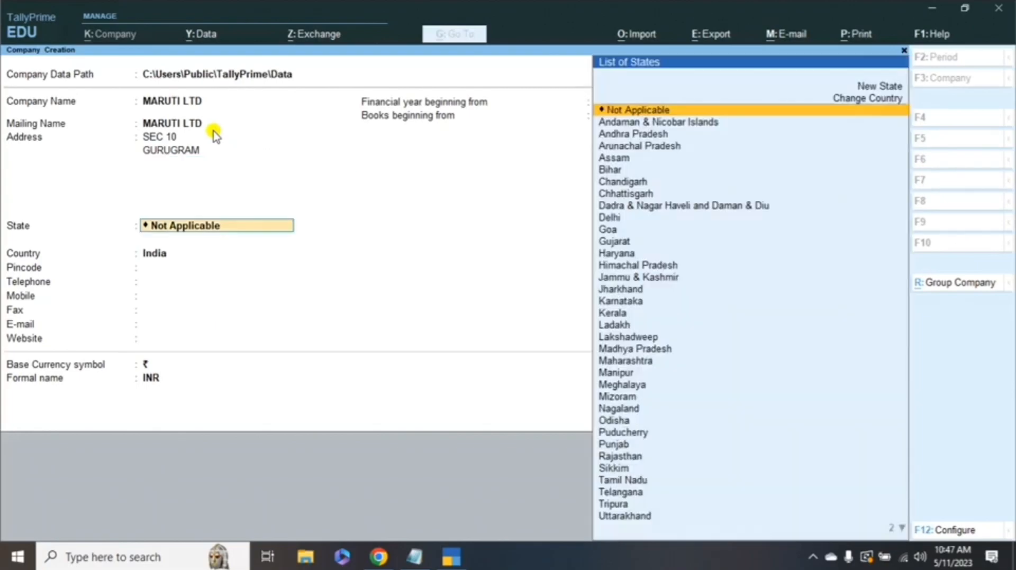
{"action": "type", "text": "har"}
{"action": "key", "text": "Return"}
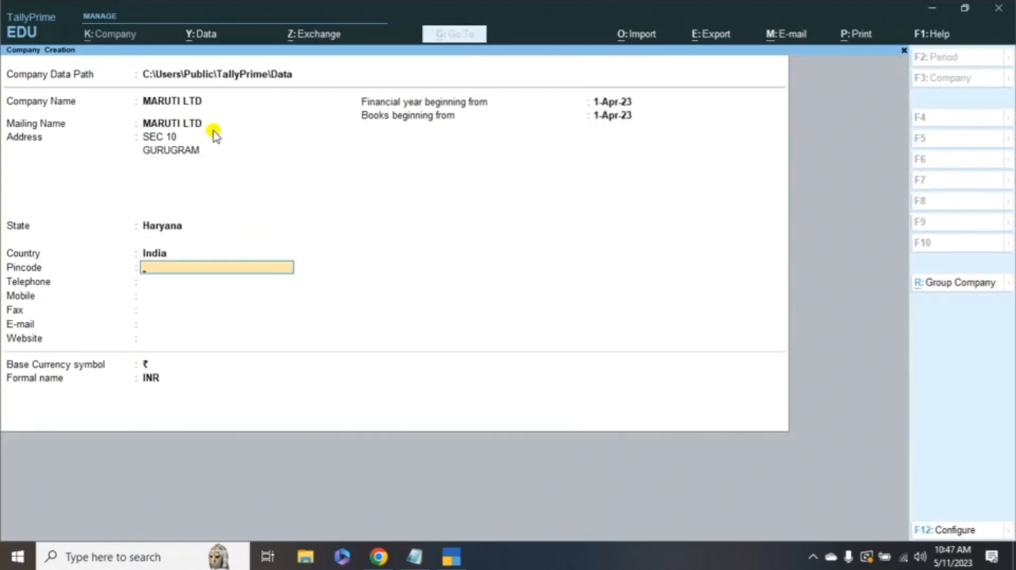
{"action": "type", "text": "12300"}
{"action": "key", "text": "BackSpace"}
{"action": "key", "text": "BackSpace"}
{"action": "key", "text": "Return"}
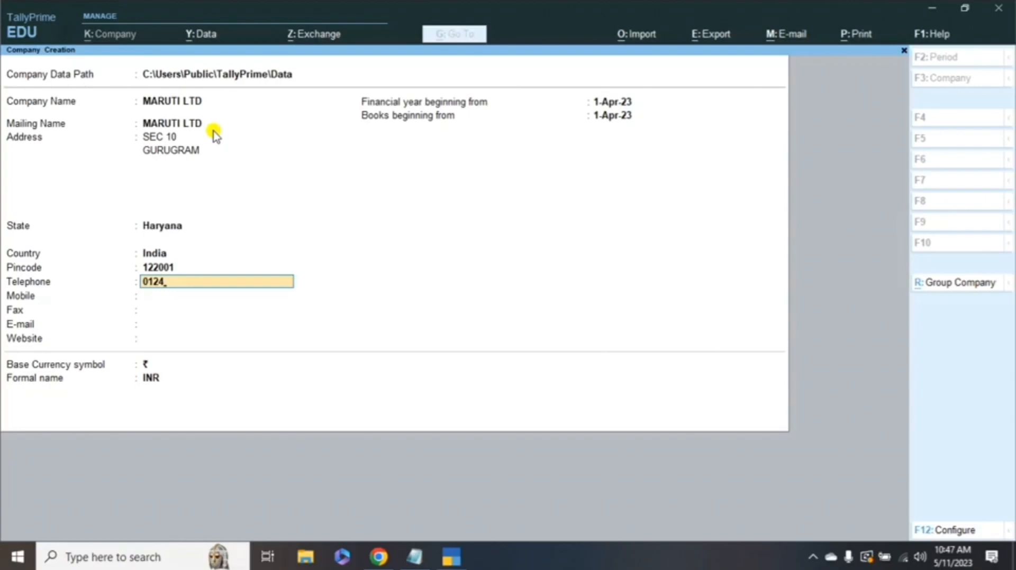
- Enter the company's telephone and mobile numbers, leaving Fax blank
{"action": "key", "text": "Return"}
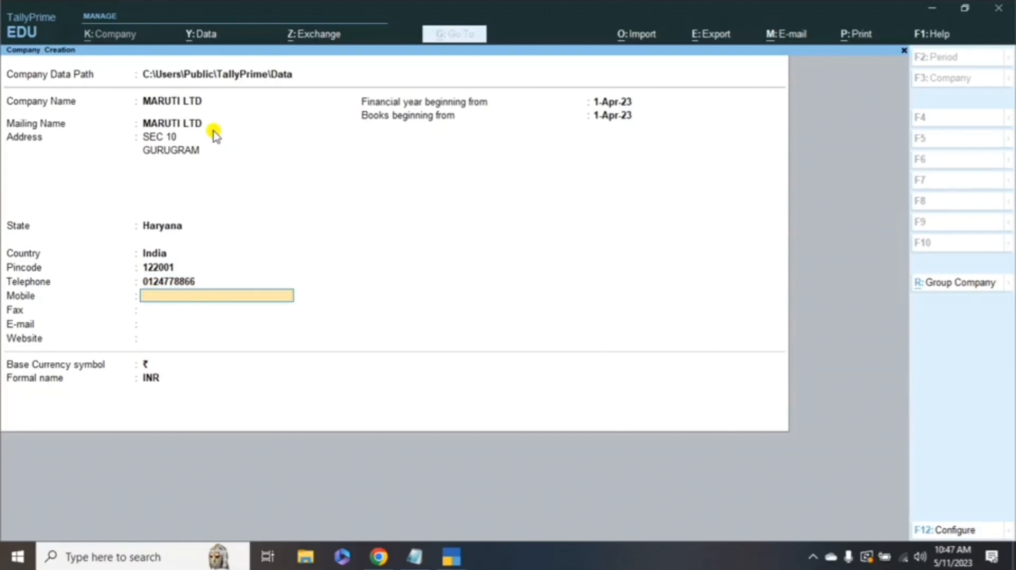
{"action": "key", "text": "Return"}
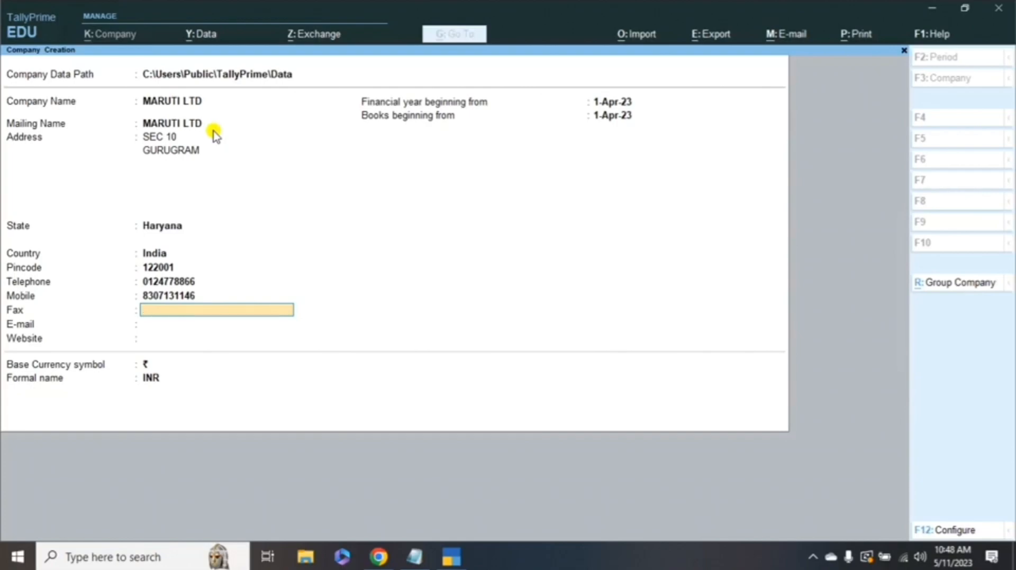
{"action": "key", "text": "Return"}
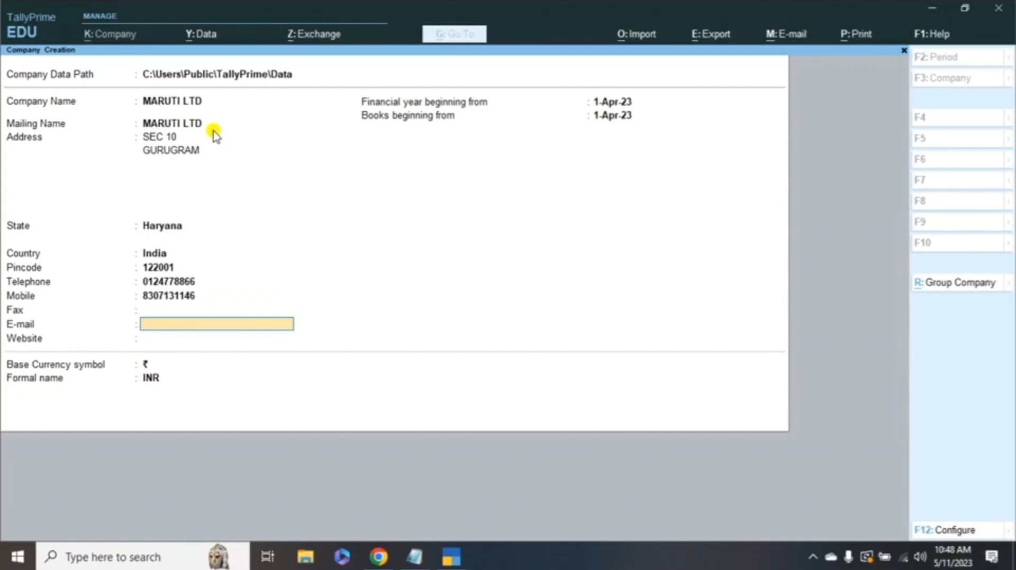
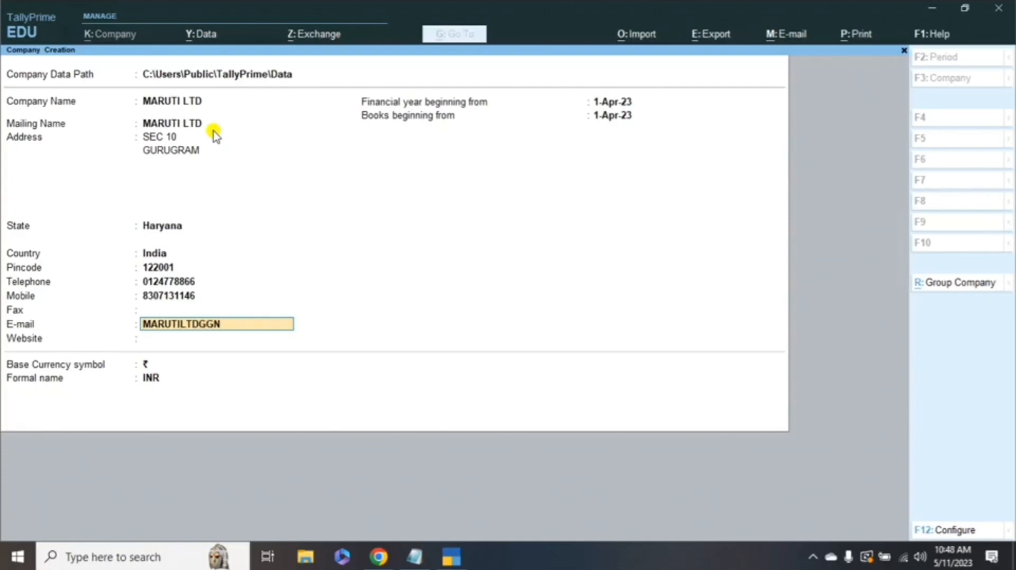
{"action": "key", "text": "Return"}
{"action": "type", "text": "WWW"}
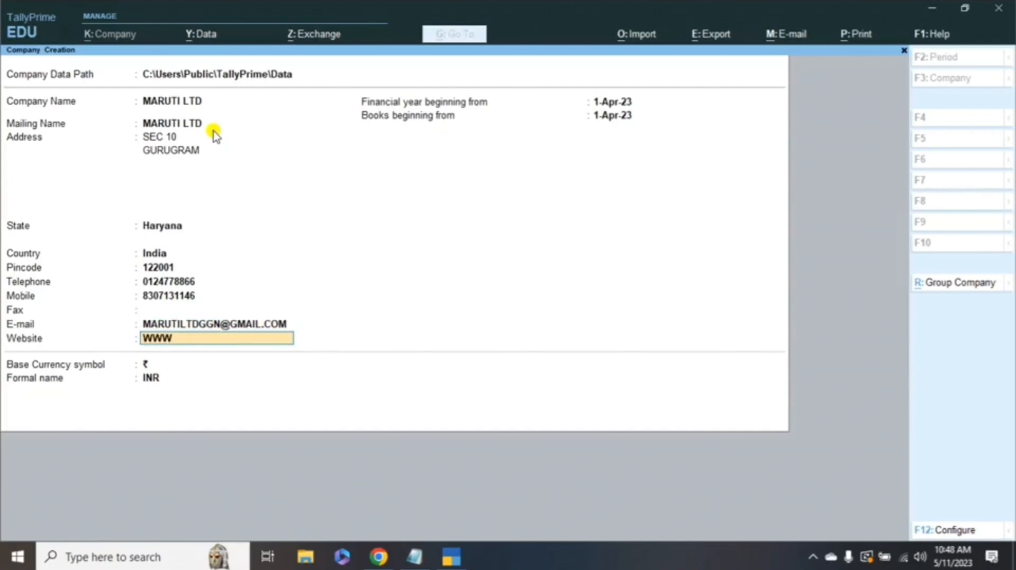
{"action": "type", "text": "MARTU"}
{"action": "key", "text": "BackSpace"}
{"action": "key", "text": "BackSpace"}
{"action": "type", "text": "UTILTD.COM"}
- Set the financial year start to 1-Apr-23 and keep the matching books-beginning date
{"action": "key", "text": "Return"}
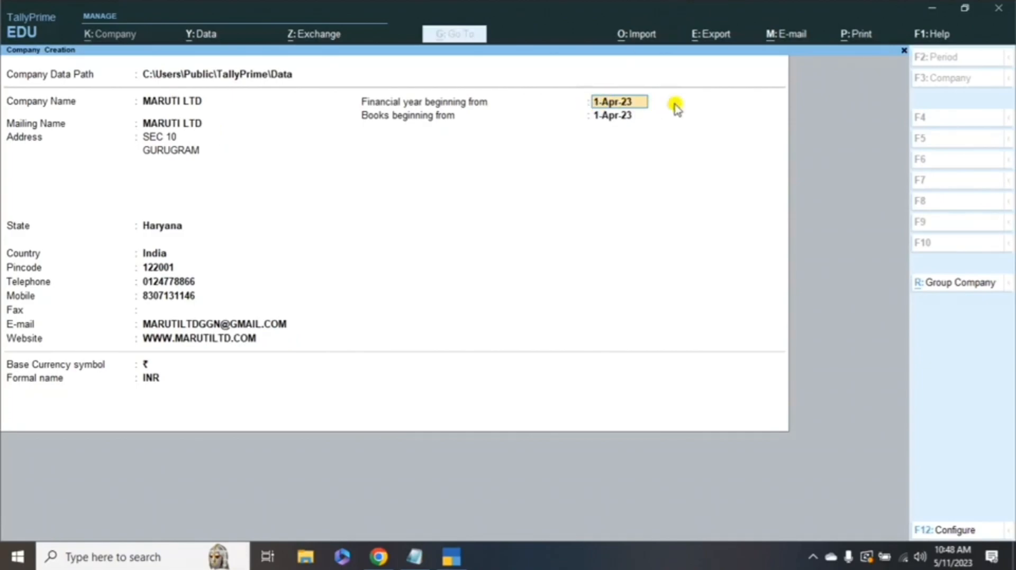
{"action": "key", "text": "BackSpace"}
{"action": "type", "text": "3"}
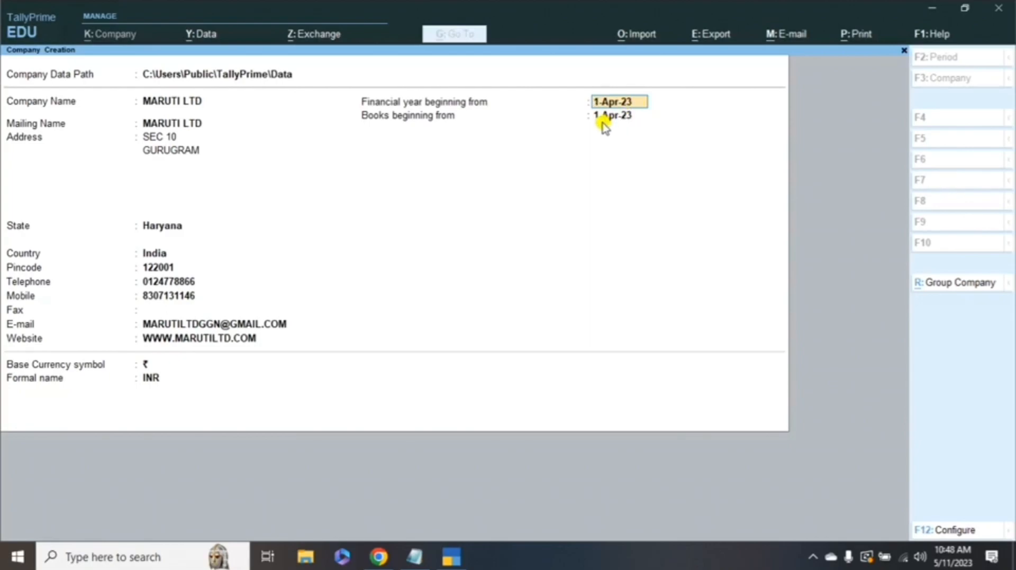
{"action": "left_click", "coordinate": [603, 121]}
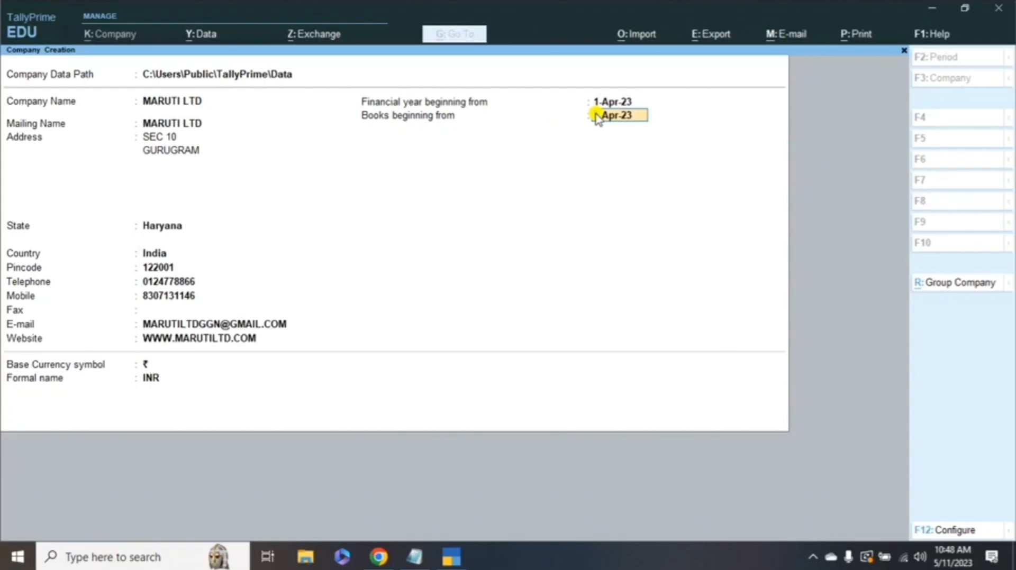
{"action": "key", "text": "Return"}
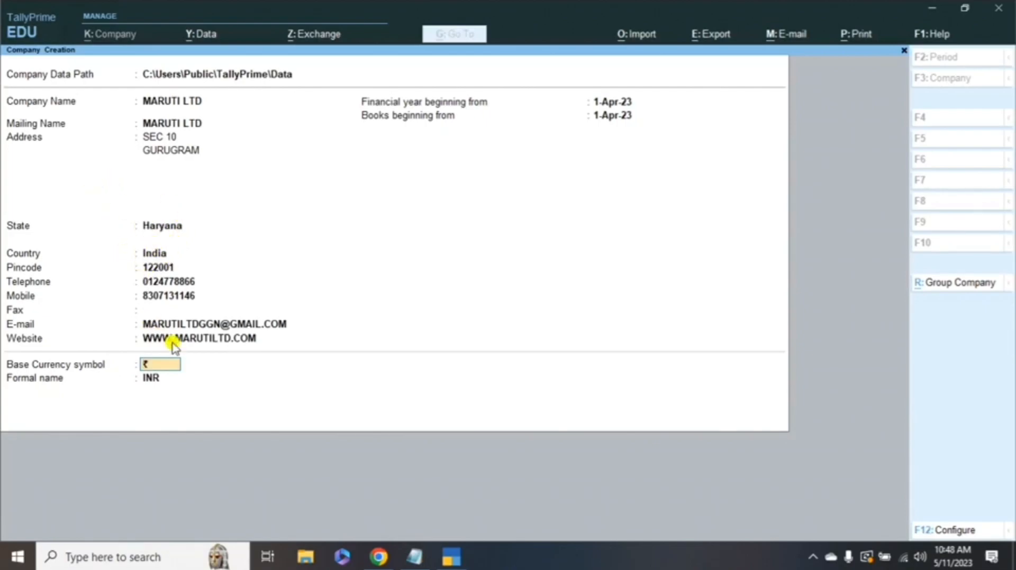
- Enter ₹ as the base currency symbol and keep formal name INR
{"action": "type", "text": "₹"}
{"action": "key", "text": "Return"}
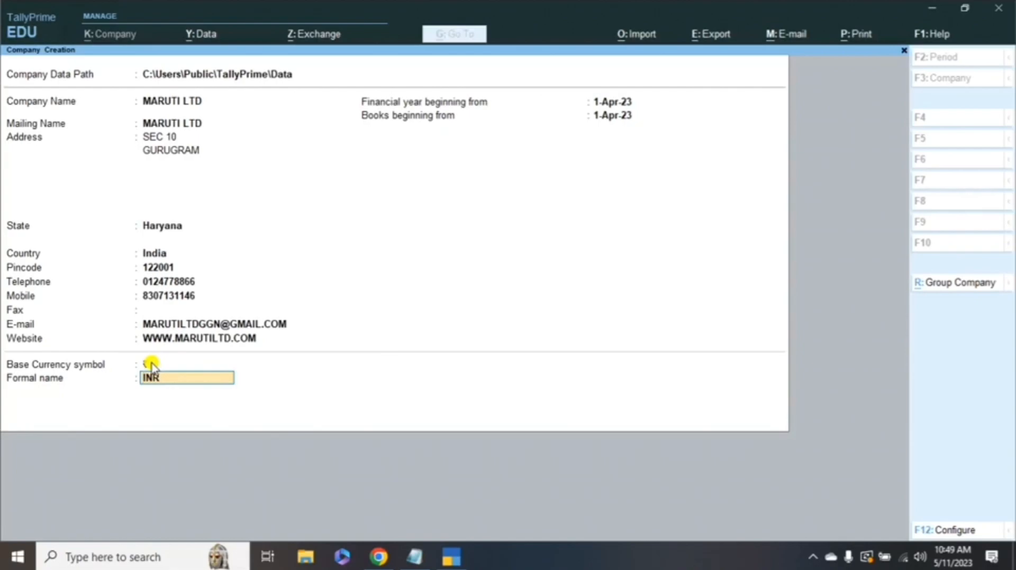
{"action": "key", "text": "Return"}
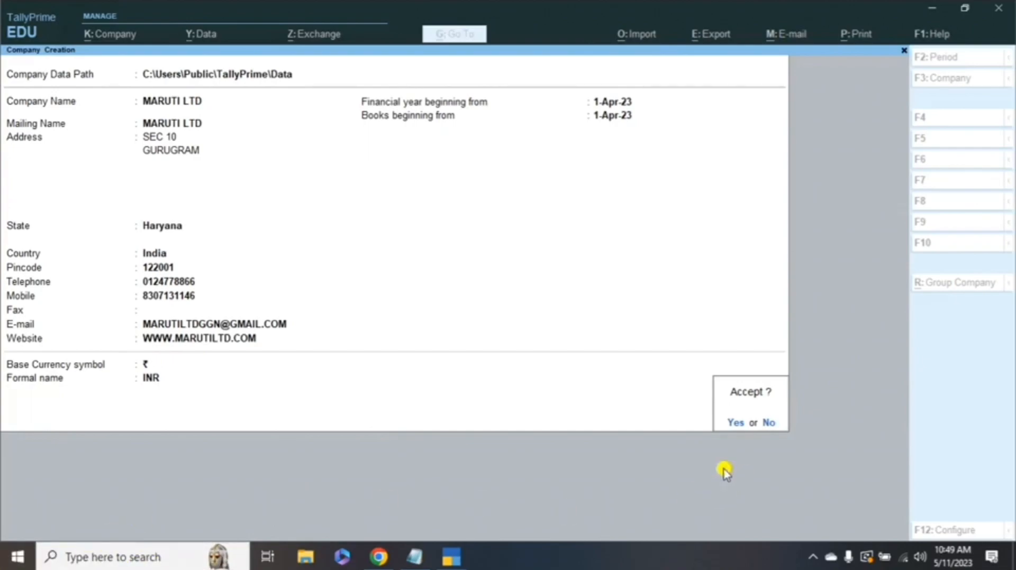
- Accept the MARUTI LTD company and leave Company Features without changes
{"action": "left_click", "coordinate": [739, 422]}
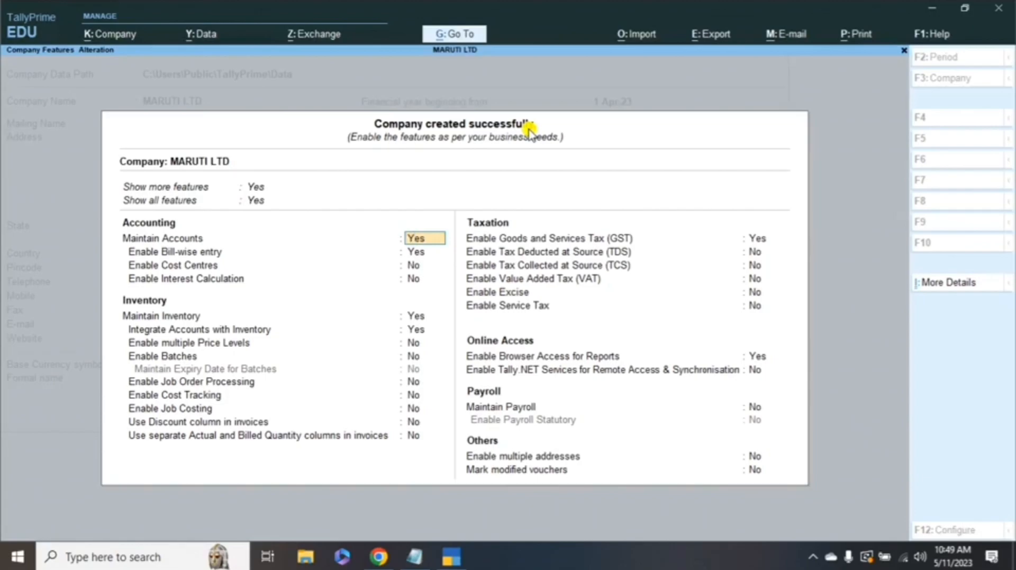
{"action": "key", "text": "Escape"}
{"action": "key", "text": "Escape"}
{"action": "key", "text": "y"}
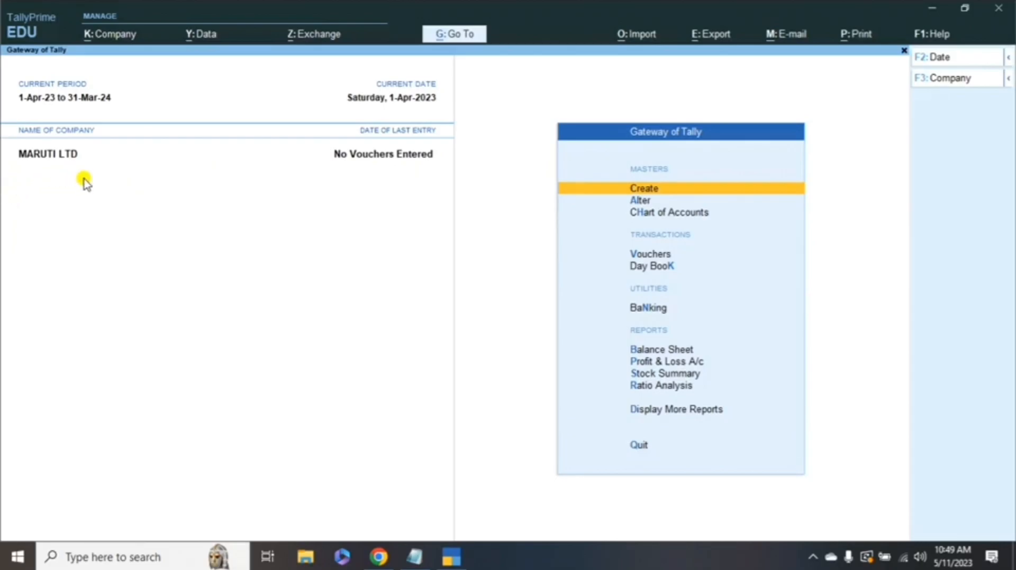
- Review the company alteration point in the Notepad notes, then return to TallyPrime
{"action": "key", "text": "alt+Tab"}
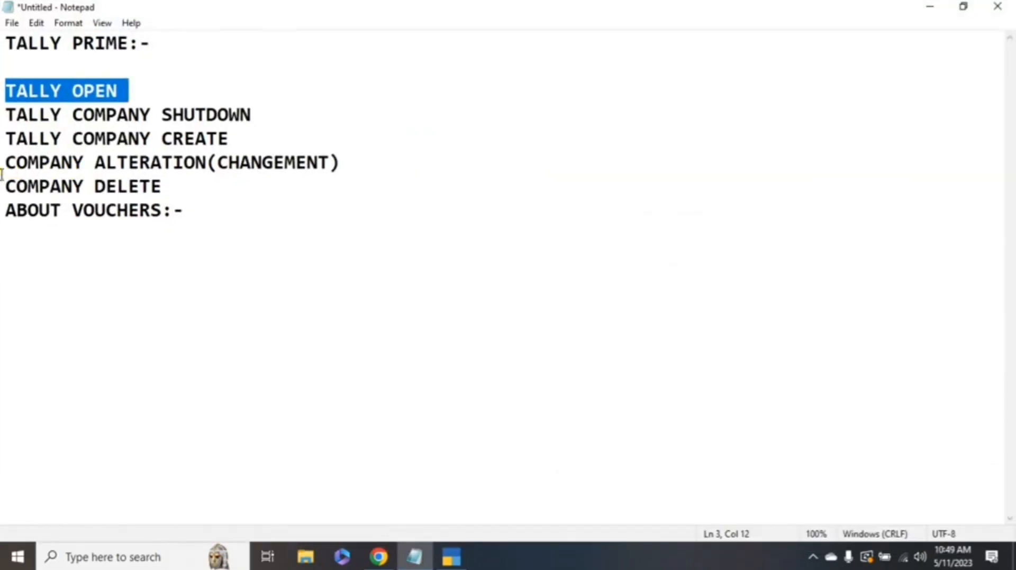
{"action": "left_click_drag", "start_coordinate": [205, 115], "coordinate": [229, 115]}
{"action": "left_click_drag", "start_coordinate": [184, 138], "coordinate": [323, 158]}
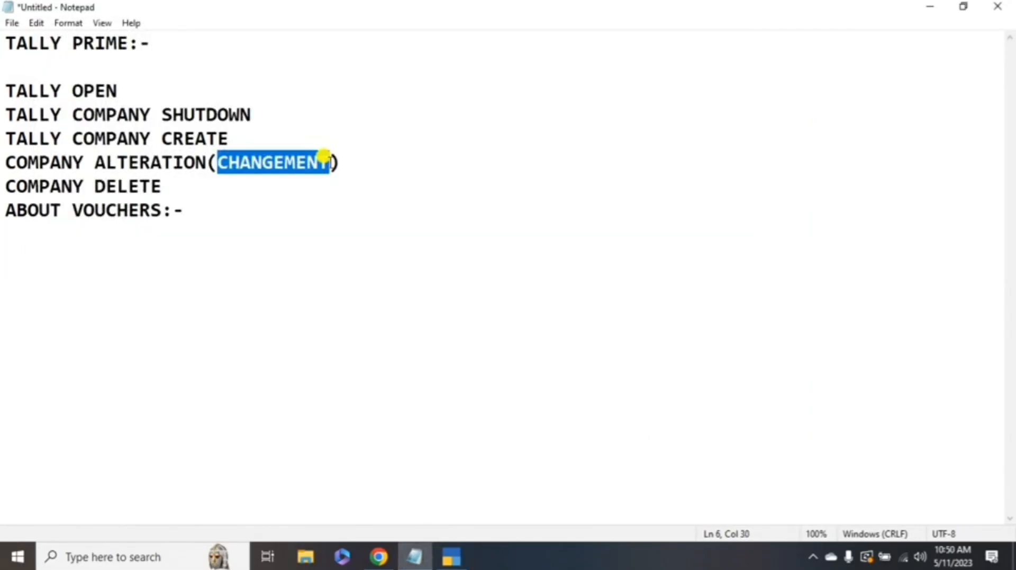
{"action": "key", "text": "alt+Tab"}
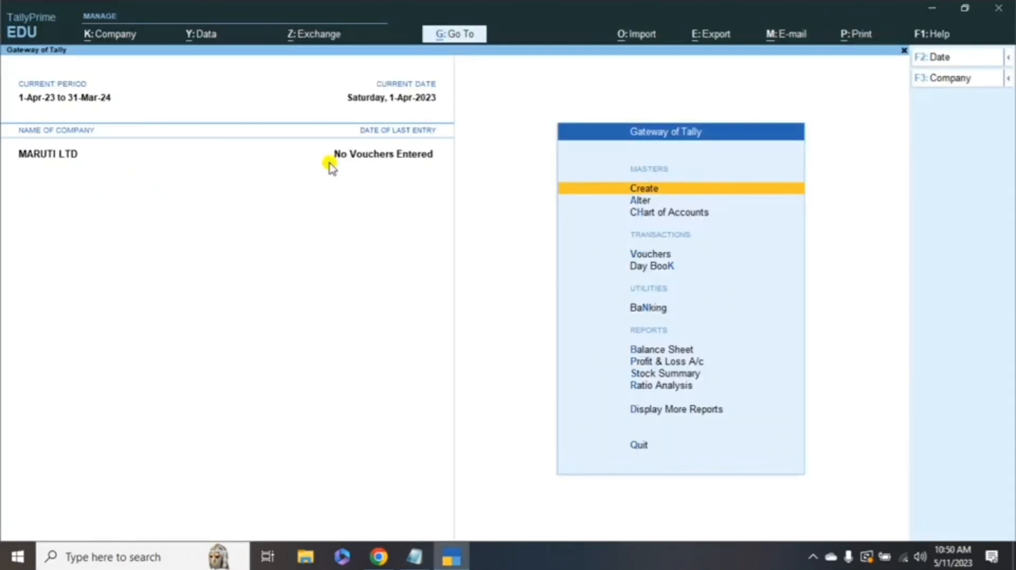
- Open K: Company and settle on the Alter option
{"action": "left_click", "coordinate": [109, 35]}
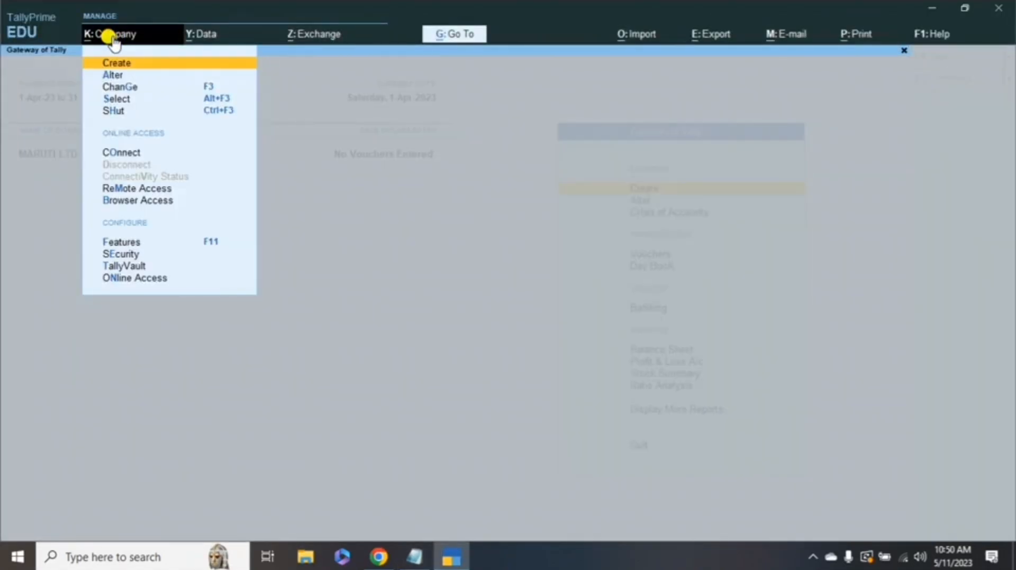
{"action": "key", "text": "Down"}
{"action": "key", "text": "Down"}
{"action": "key", "text": "Up"}
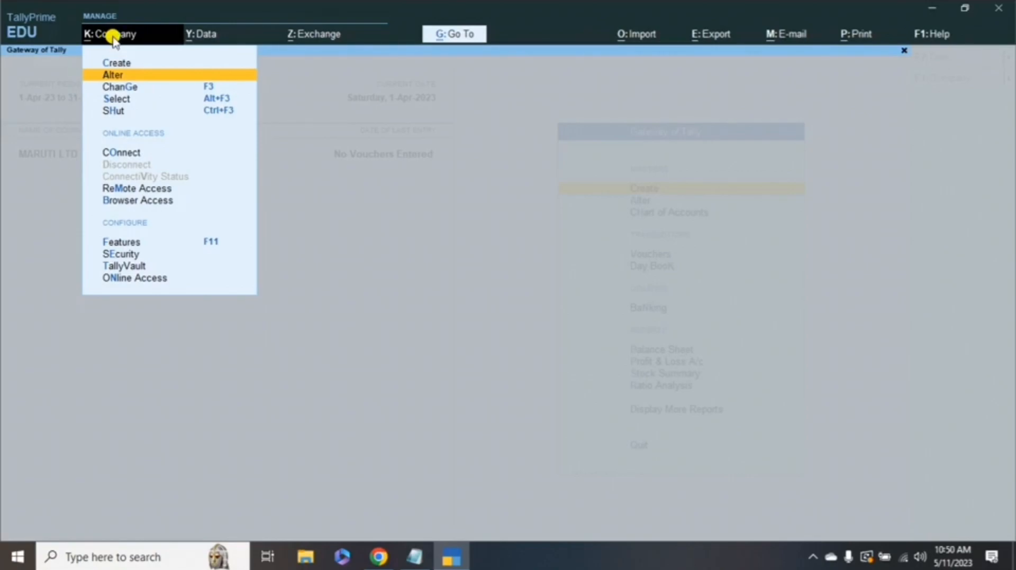
- Open MARUTI LTD for alteration, retype its first address line, and accept the changes
{"action": "key", "text": "Return"}
{"action": "key", "text": "Return"}
{"action": "key", "text": "Return"}
{"action": "key", "text": "Return"}
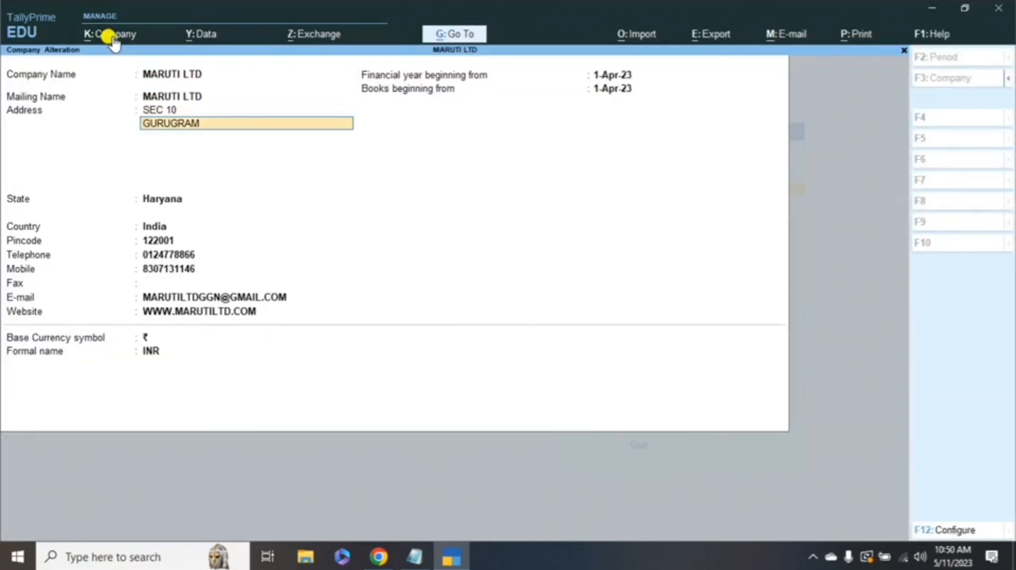
{"action": "key", "text": "Return"}
{"action": "key", "text": "Up"}
{"action": "key", "text": "Up"}
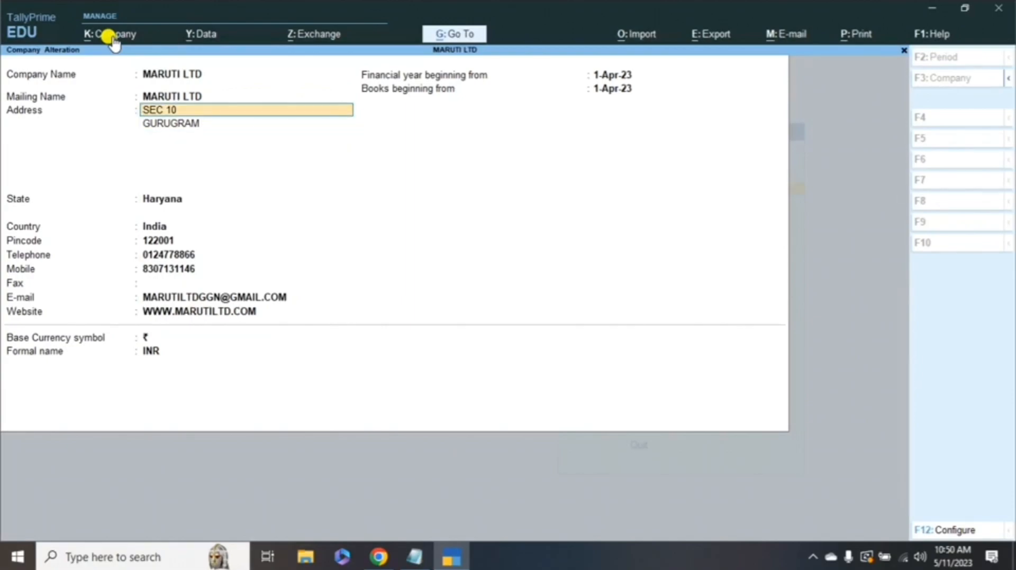
{"action": "type", "text": "PA"}
{"action": "key", "text": "BackSpace"}
{"action": "type", "text": "HAGE"}
{"action": "key", "text": "BackSpace"}
{"action": "type", "text": "E 4"}
{"action": "key", "text": "Return"}
{"action": "key", "text": "Return"}
{"action": "key", "text": "Return"}
{"action": "key", "text": "Return"}
{"action": "key", "text": "Return"}
{"action": "key", "text": "Return"}
{"action": "key", "text": "Return"}
{"action": "key", "text": "Return"}
{"action": "key", "text": "Return"}
{"action": "key", "text": "Return"}
{"action": "key", "text": "Return"}
{"action": "key", "text": "Return"}
{"action": "key", "text": "Return"}
{"action": "key", "text": "Return"}
{"action": "key", "text": "Return"}
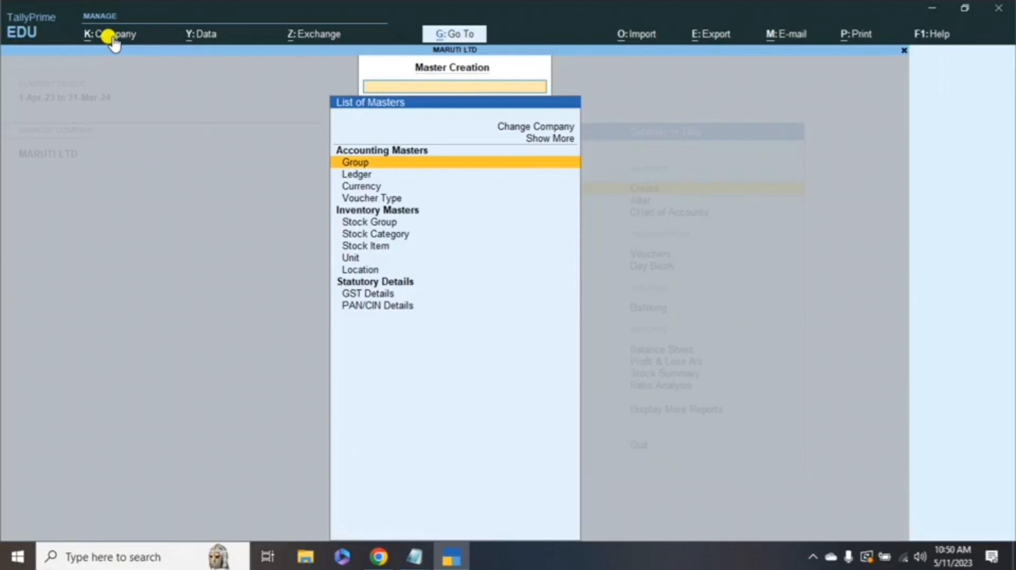
- Close the Master Creation list, glance at the Notepad notes, and return to TallyPrime
{"action": "key", "text": "Escape"}
{"action": "key", "text": "alt+Tab"}
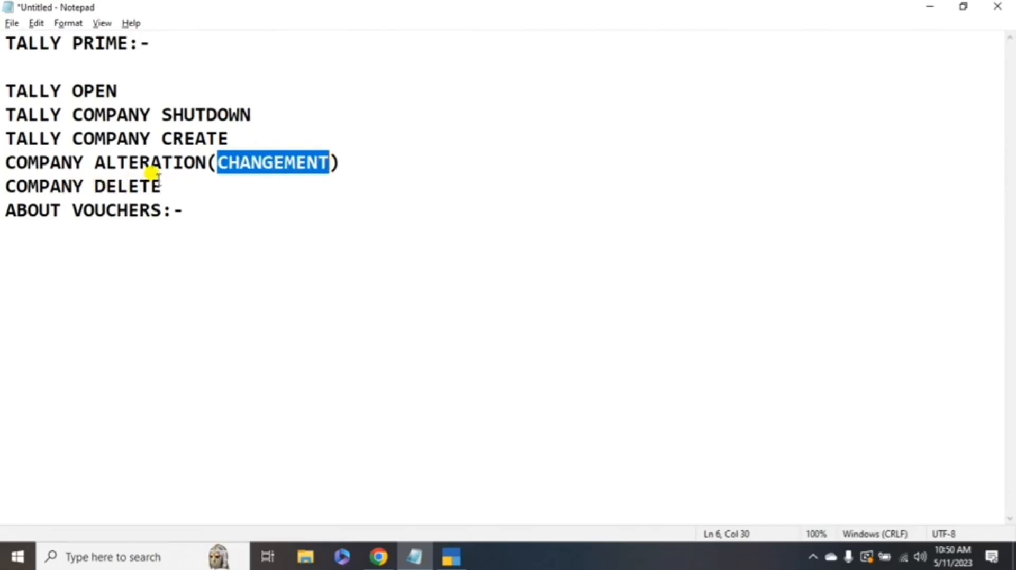
{"action": "key", "text": "alt+Tab"}
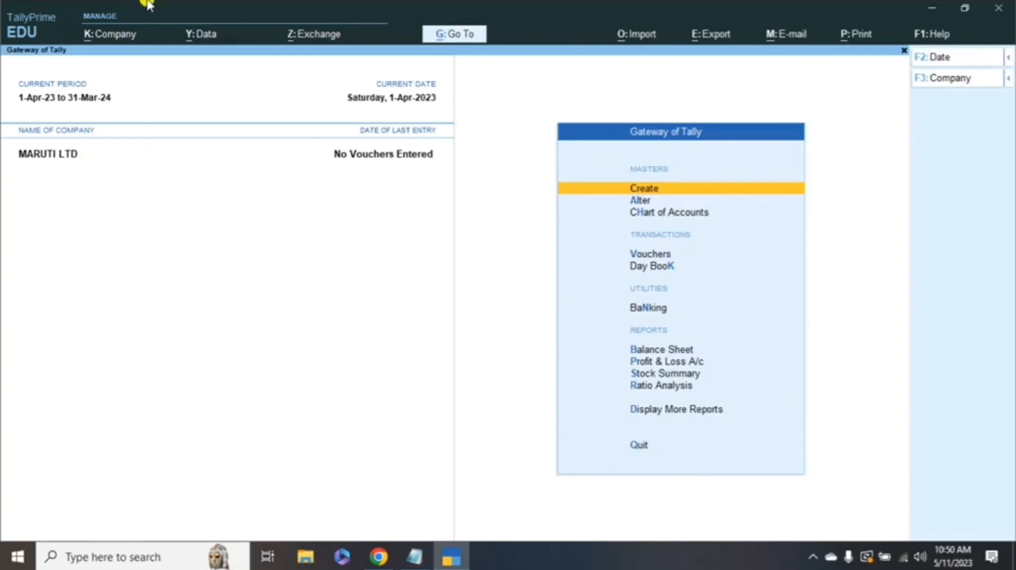
- Delete MARUTI LTD from its company alteration form with Alt+D, confirming both deletion prompts
{"action": "left_click", "coordinate": [109, 34]}
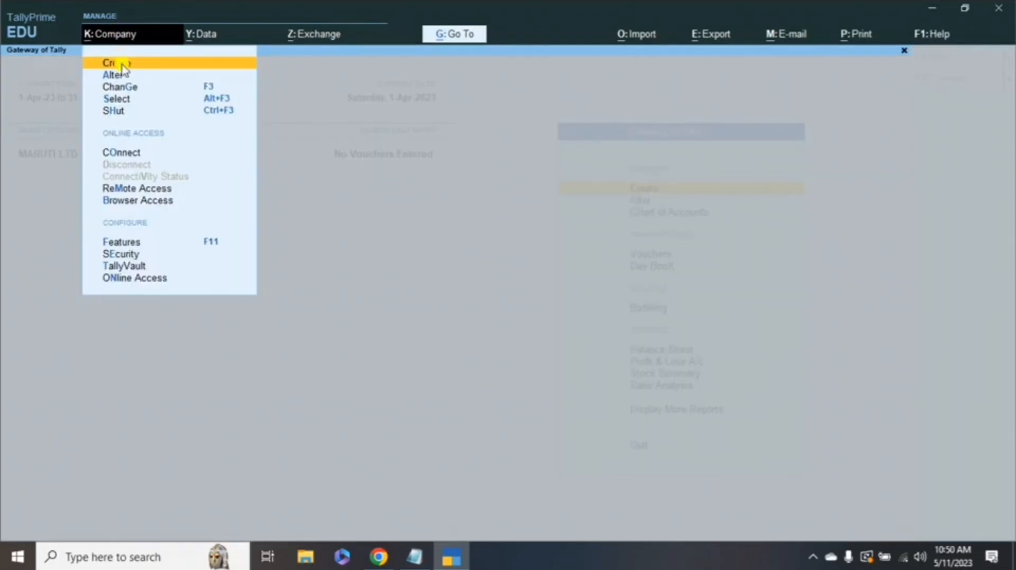
{"action": "left_click", "coordinate": [114, 75]}
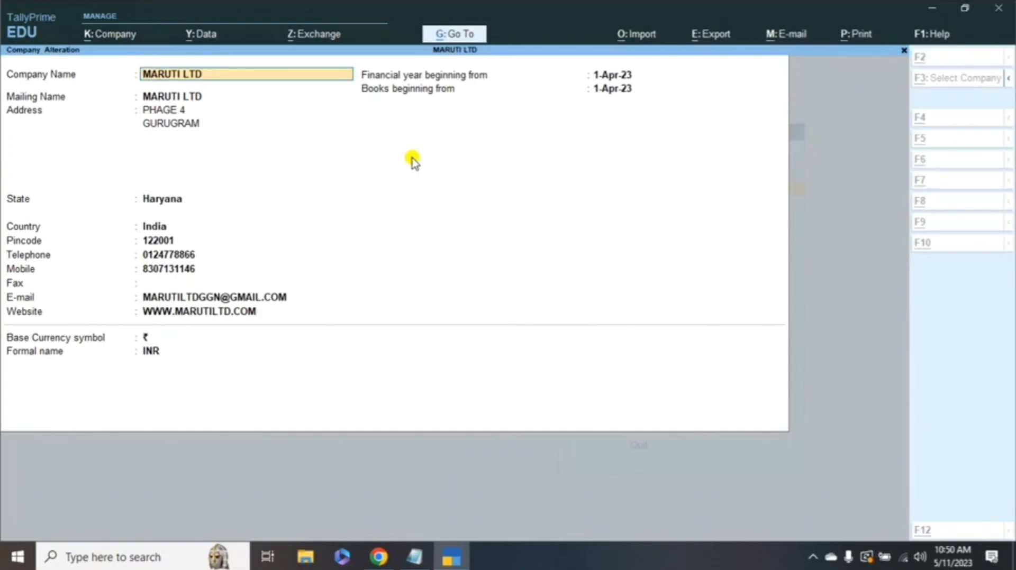
{"action": "key", "text": "alt+d"}
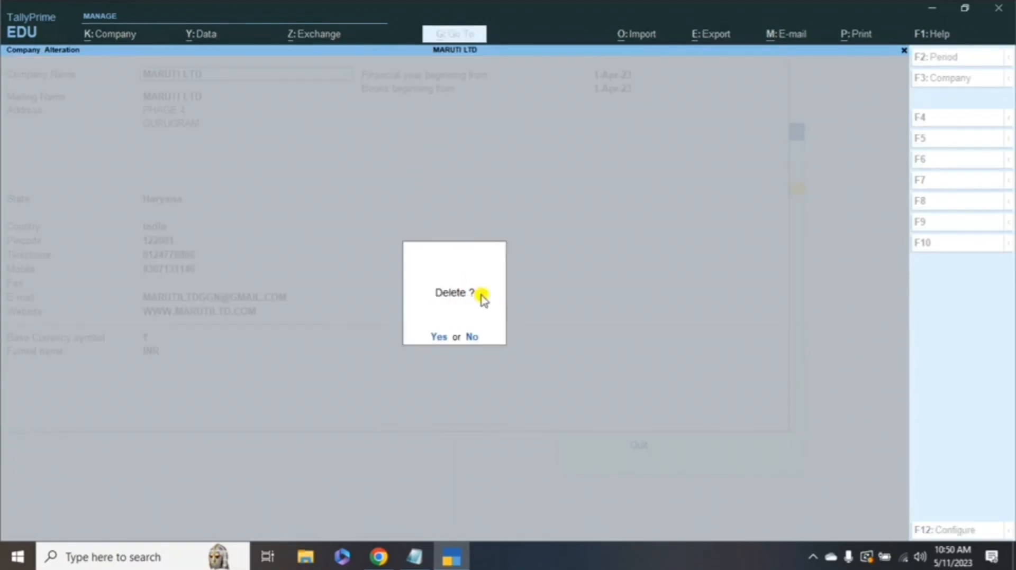
{"action": "left_click", "coordinate": [438, 337]}
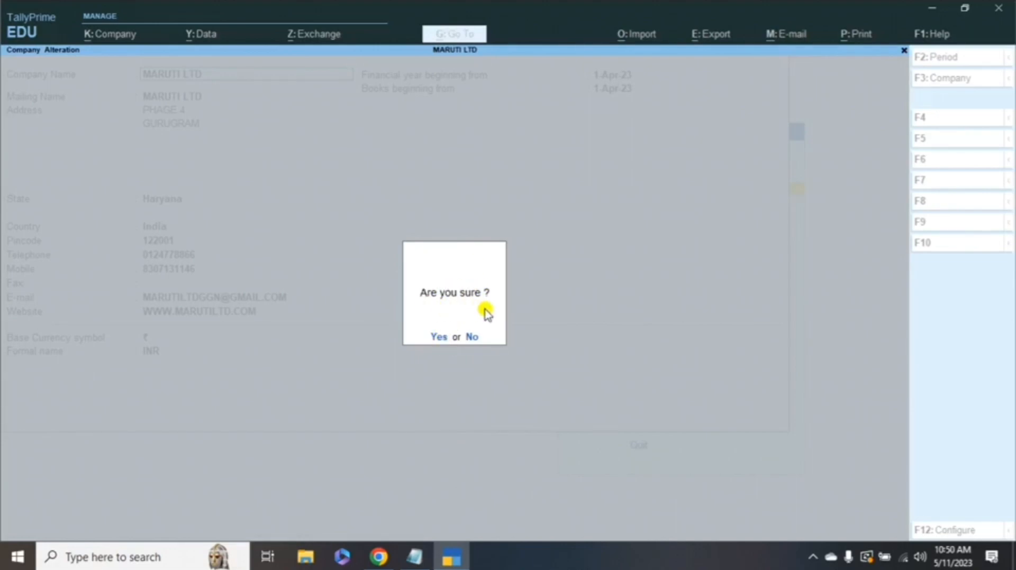
{"action": "left_click", "coordinate": [437, 336]}
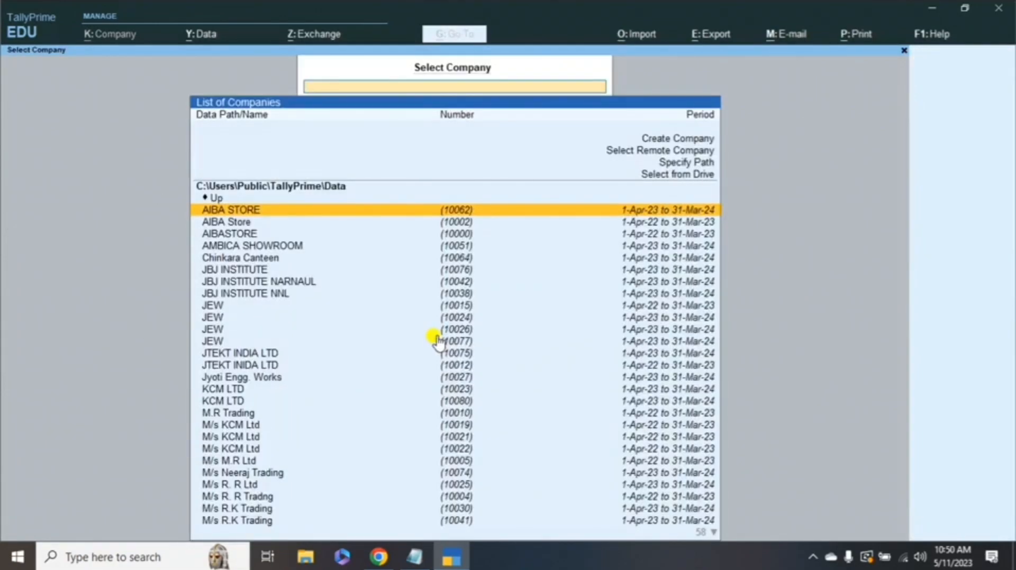
{"action": "key", "text": "alt+Tab"}
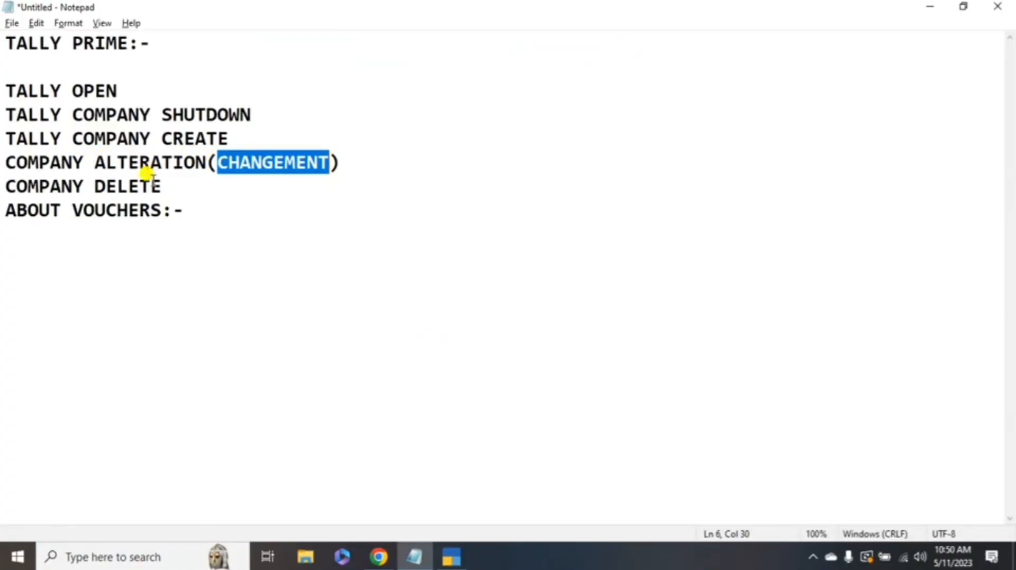
- Write '-->ALT+D' after COMPANY DELETE in Notepad and add a new line below ABOUT VOUCHERS
{"action": "left_click", "coordinate": [168, 185]}
{"action": "type", "text": "--"}
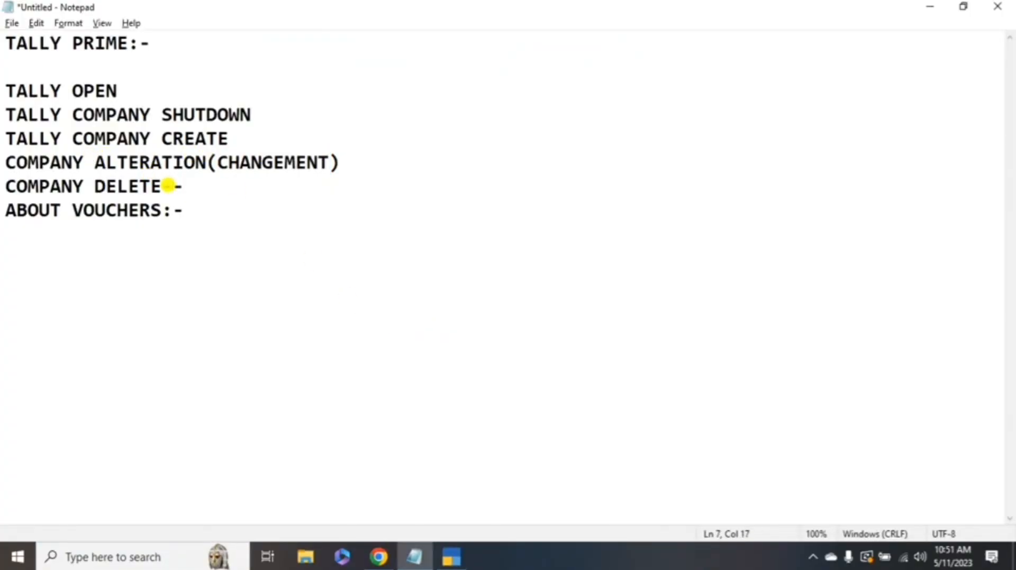
{"action": "type", "text": ">ALT+X"}
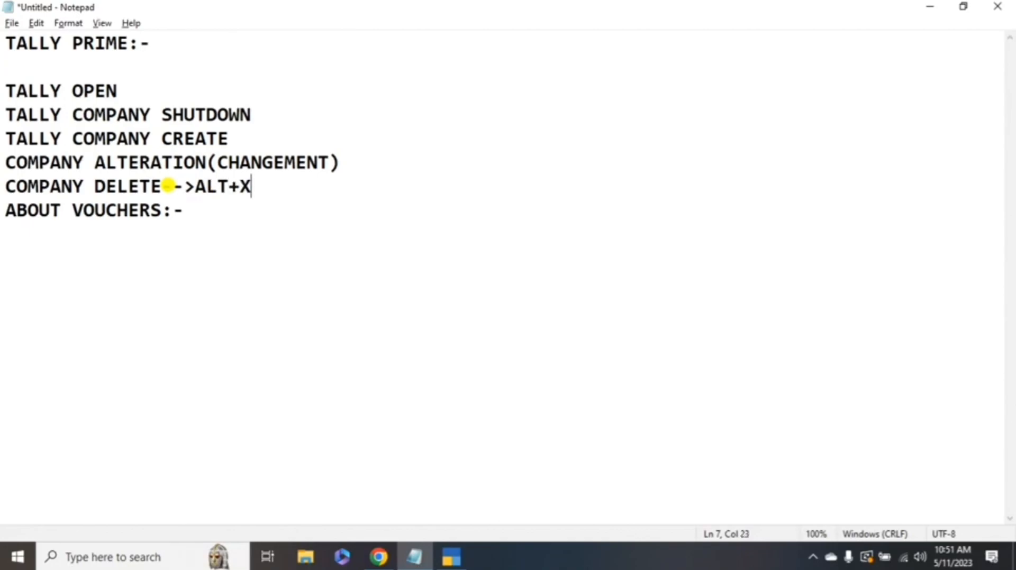
{"action": "key", "text": "BackSpace"}
{"action": "type", "text": "D"}
{"action": "key", "text": "BackSpace"}
{"action": "type", "text": "X"}
{"action": "key", "text": "BackSpace"}
{"action": "type", "text": "D"}
{"action": "key", "text": "Down"}
{"action": "key", "text": "Return"}
- Open the company AIBA STORE from the Select Company list in TallyPrime
{"action": "key", "text": "alt+Tab"}
{"action": "key", "text": "Down"}
{"action": "key", "text": "Up"}
{"action": "key", "text": "Return"}
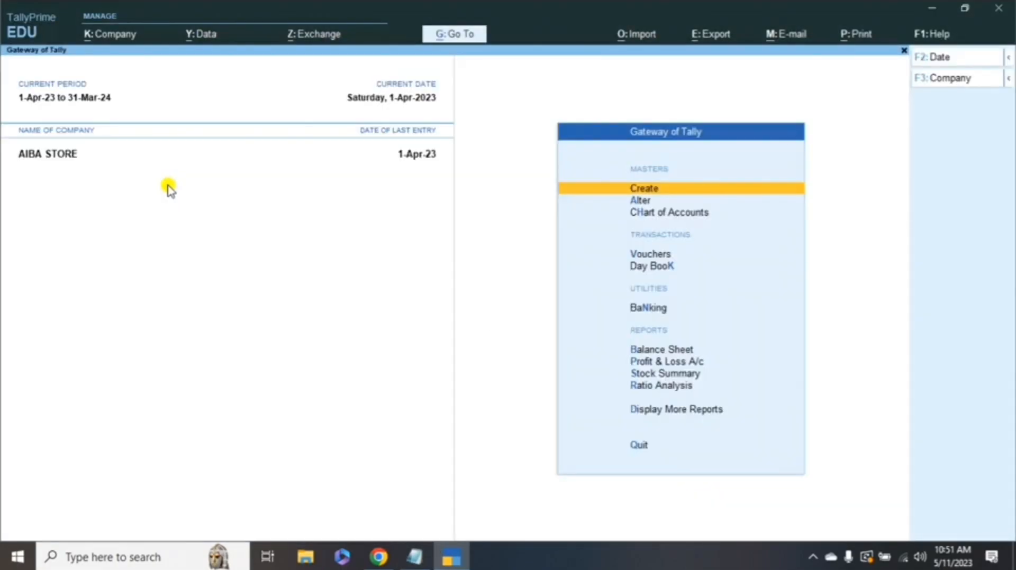
- Open AIBA STORE's voucher entry and change the Payment voucher to a Contra voucher
{"action": "key", "text": "Down"}
{"action": "key", "text": "Down"}
{"action": "key", "text": "Down"}
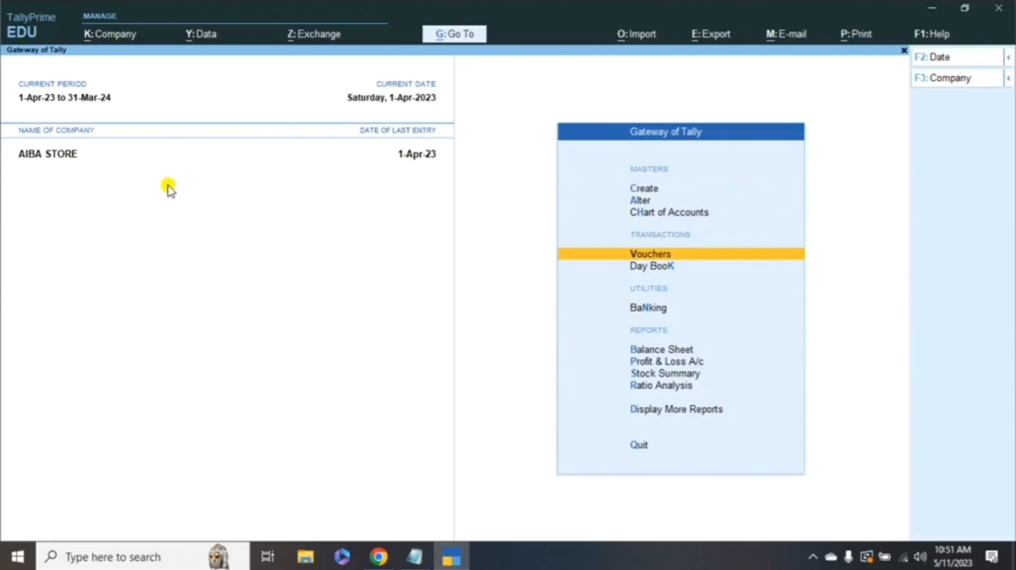
{"action": "key", "text": "Return"}
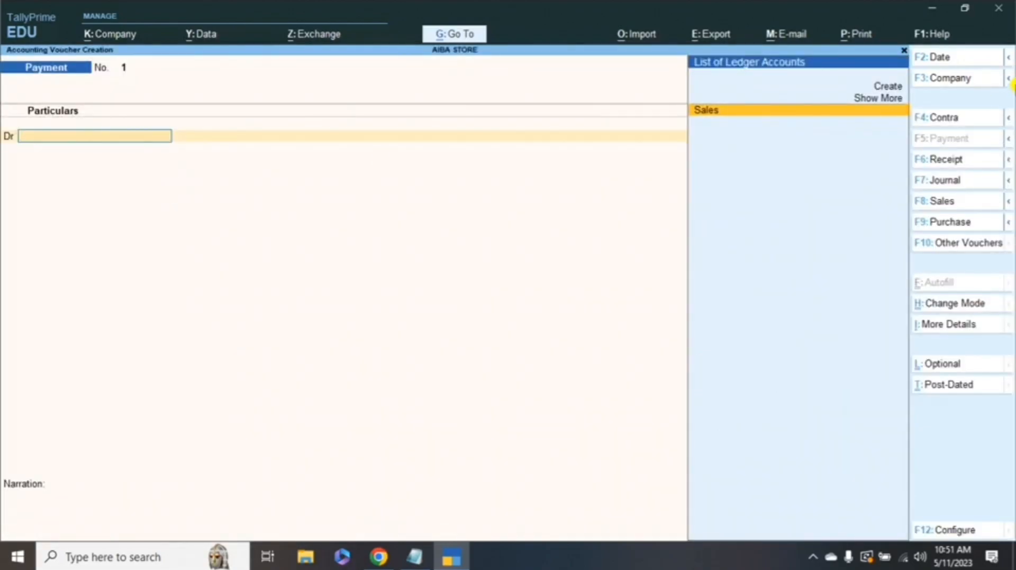
{"action": "left_click", "coordinate": [941, 122]}
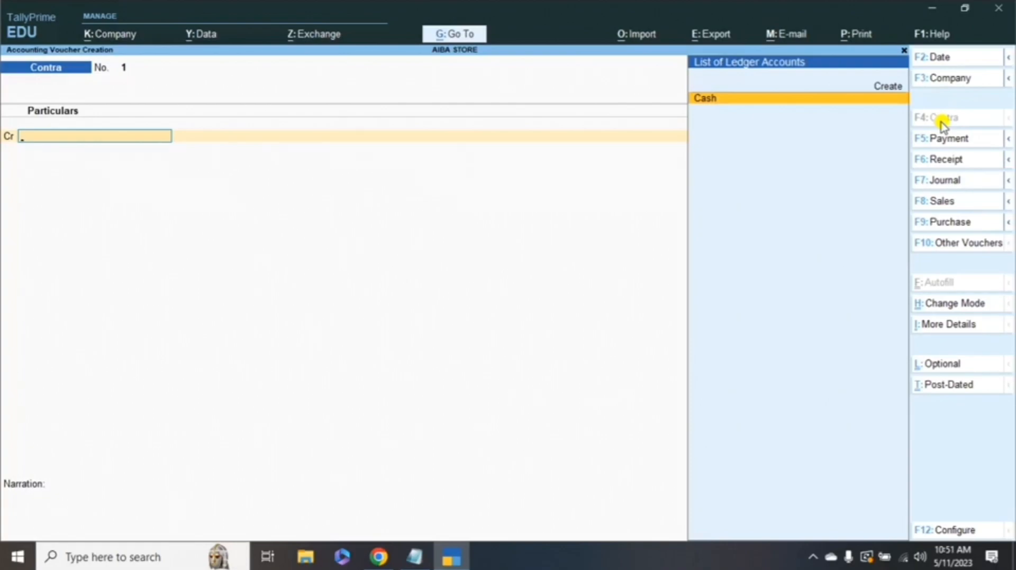
{"action": "key", "text": "alt+Tab"}
- Add the note 'PETTY CASH:-COMPANY 10,000' on a new line under ABOUT VOUCHERS
{"action": "key", "text": "Return"}
{"action": "type", "text": "P"}
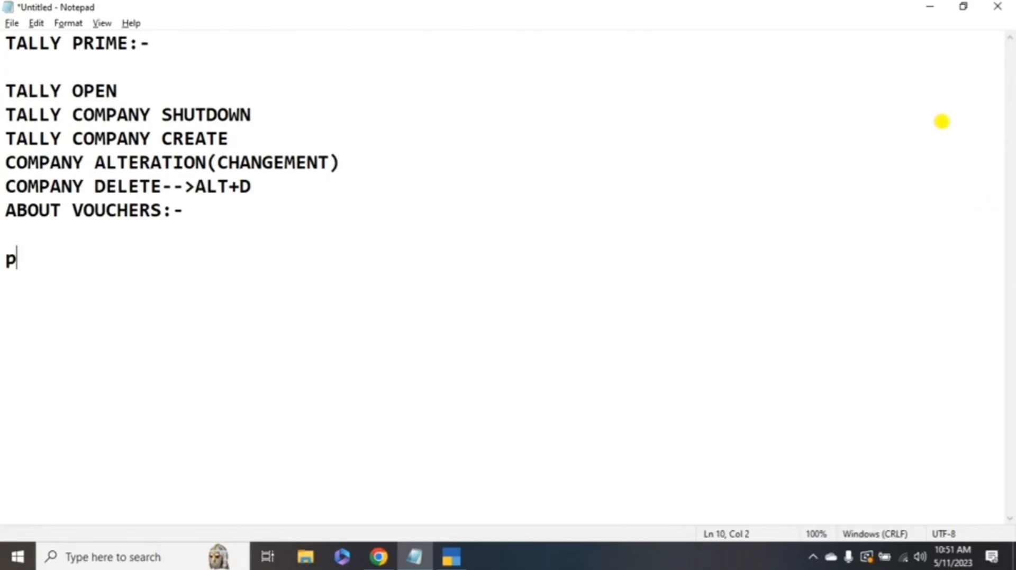
{"action": "type", "text": "ETTY CASH:-COMPANY"}
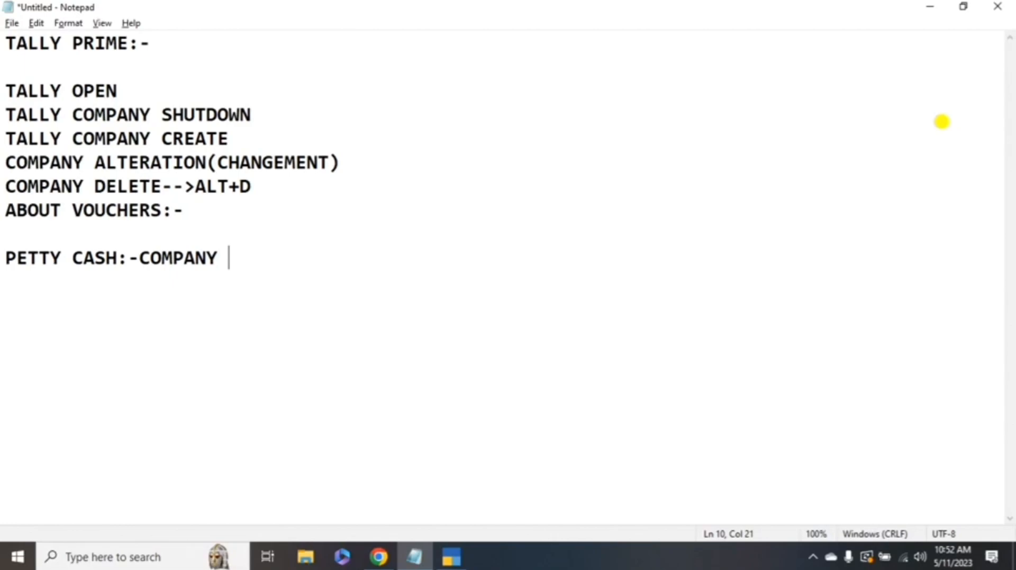
{"action": "type", "text": "10000"}
{"action": "key", "text": "Left"}
{"action": "key", "text": "Left"}
{"action": "key", "text": "Left"}
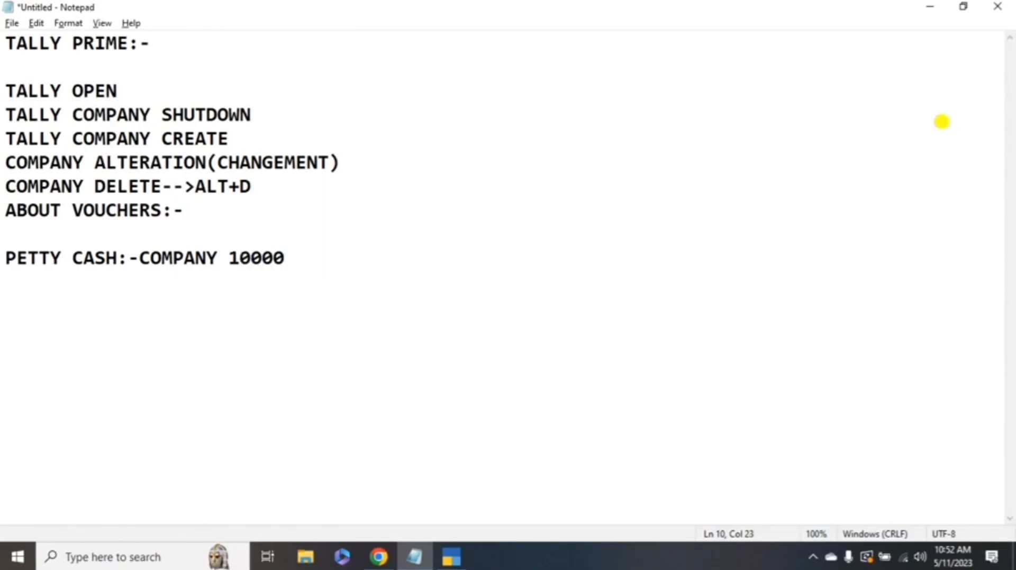
{"action": "type", "text": ","}
{"action": "key", "text": "Right"}
{"action": "key", "text": "Right"}
{"action": "key", "text": "Right"}
{"action": "key", "text": "alt+Tab"}
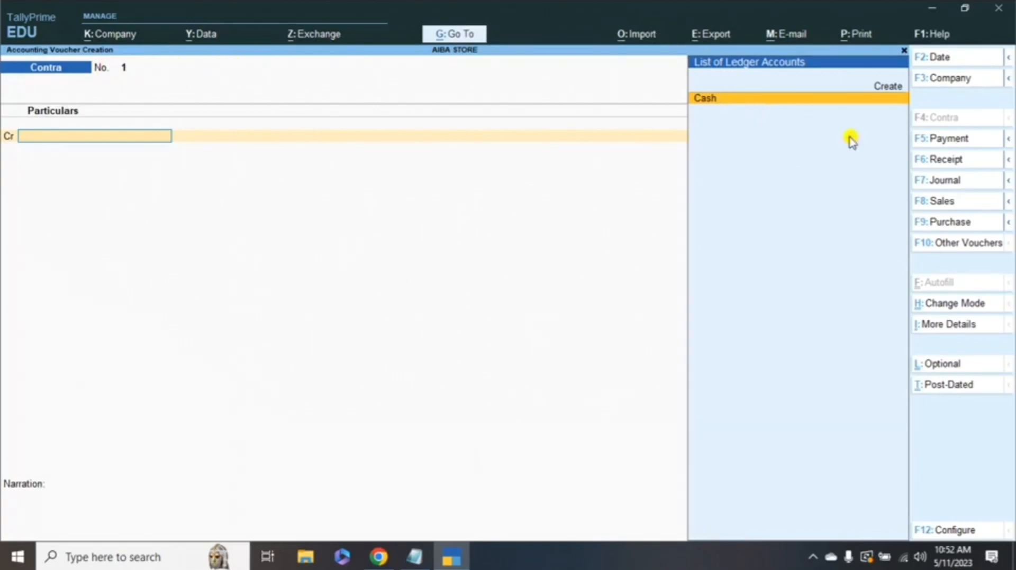
- Change the voucher to Payment, then Receipt, and finally Journal
{"action": "left_click", "coordinate": [931, 139]}
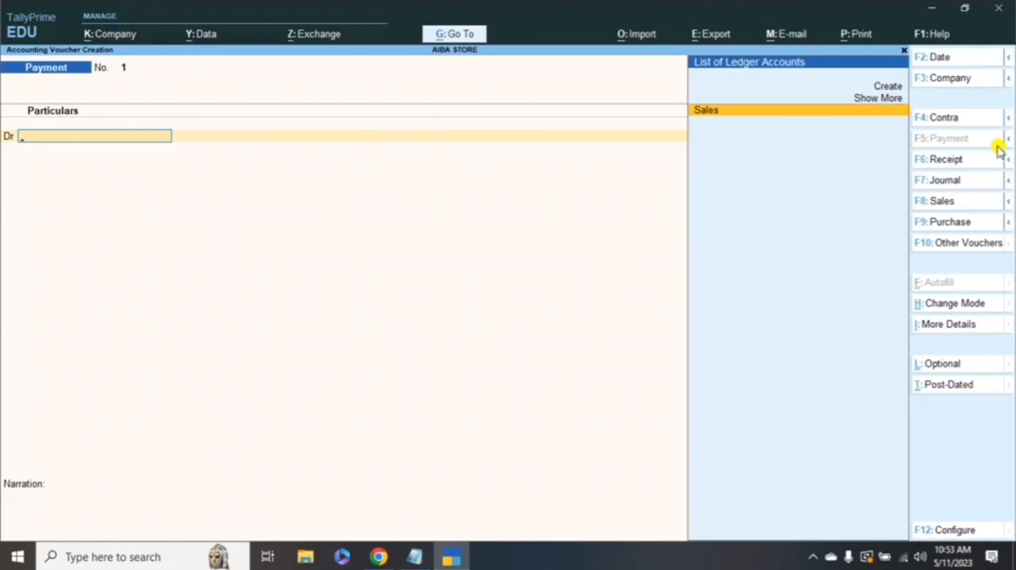
{"action": "left_click", "coordinate": [953, 160]}
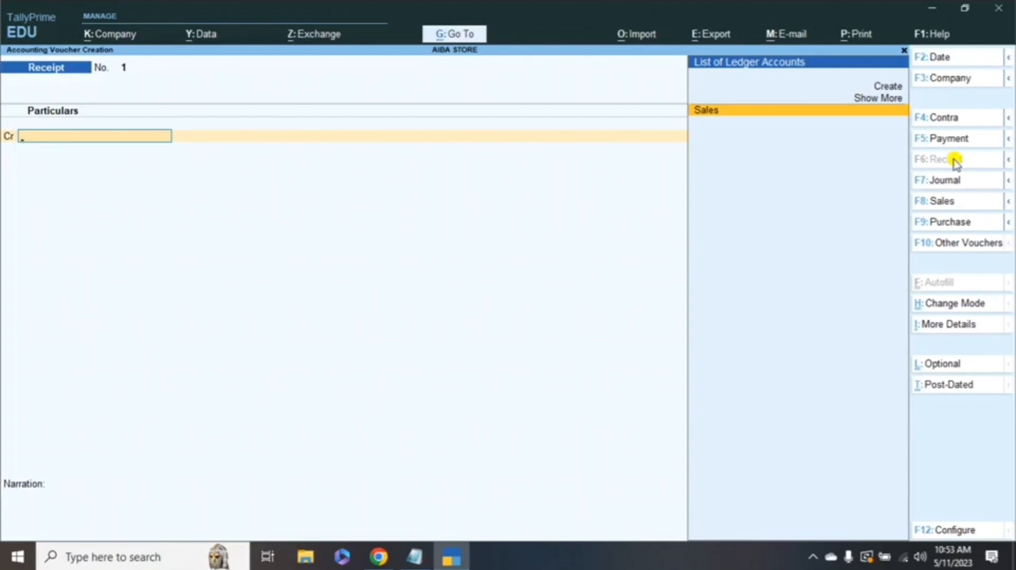
{"action": "left_click", "coordinate": [950, 183]}
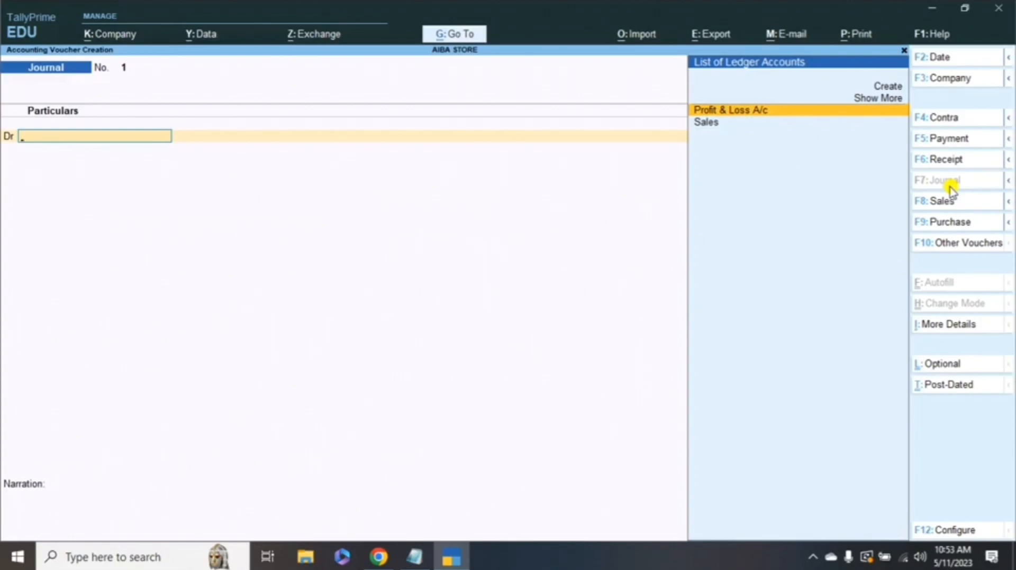
- Switch back to Payment and Journal vouchers, then request a change to Sales with F8
{"action": "left_click", "coordinate": [959, 138]}
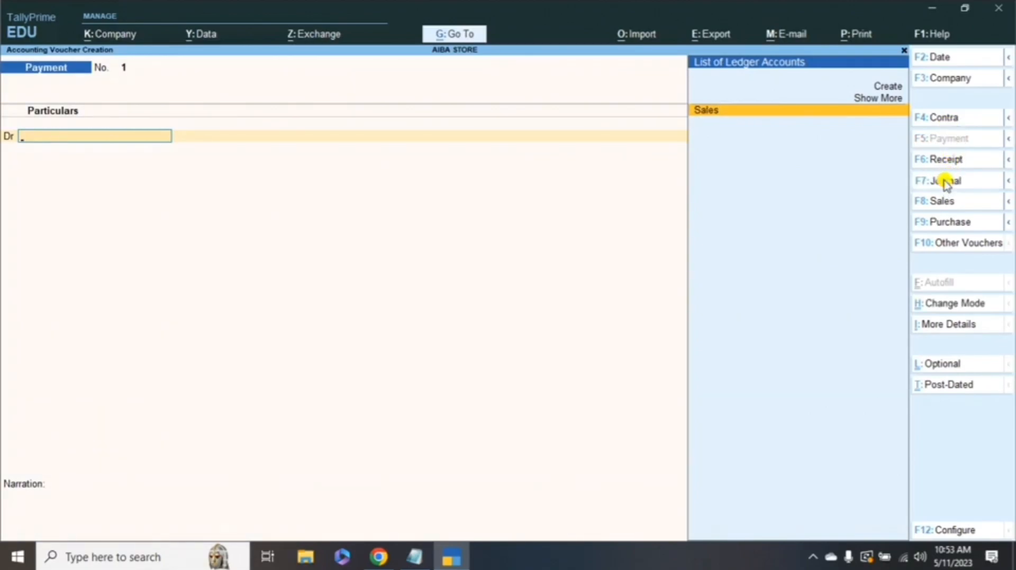
{"action": "left_click", "coordinate": [946, 181]}
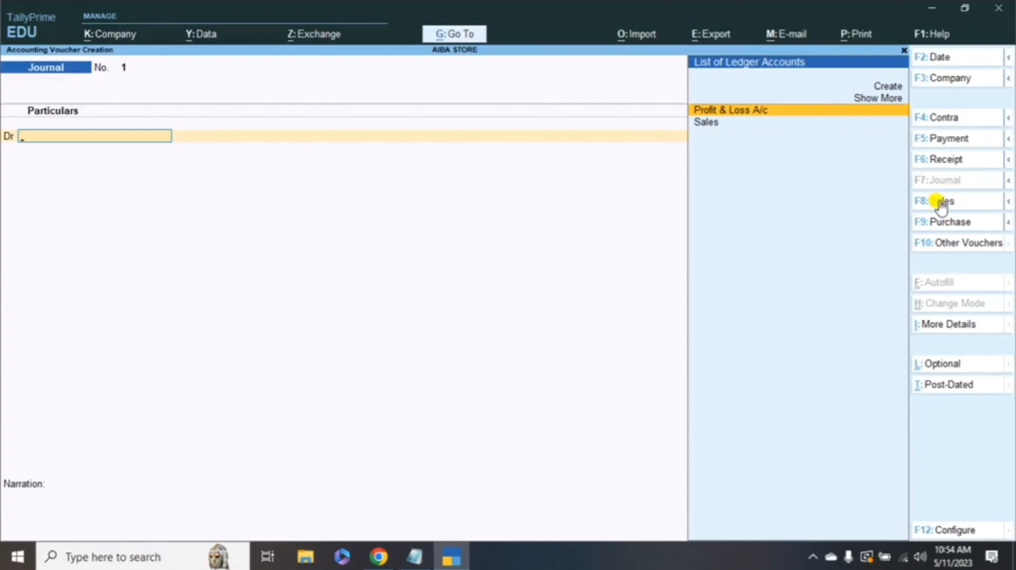
{"action": "left_click", "coordinate": [941, 205]}
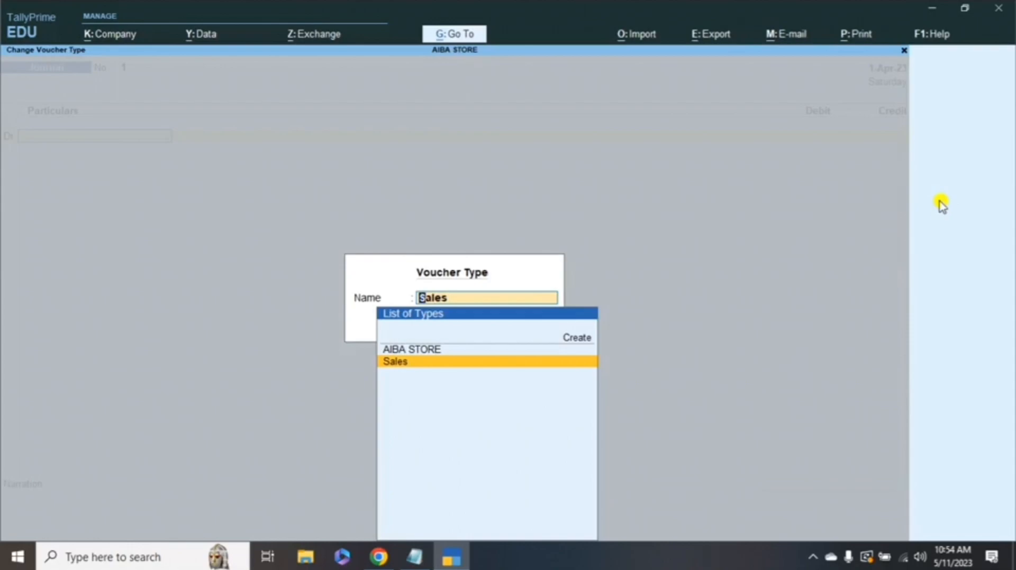
- Enter a Cash sale of 3 Pcs of Perfume at 175.00 (525.00), then switch to Purchase
{"action": "key", "text": "Return"}
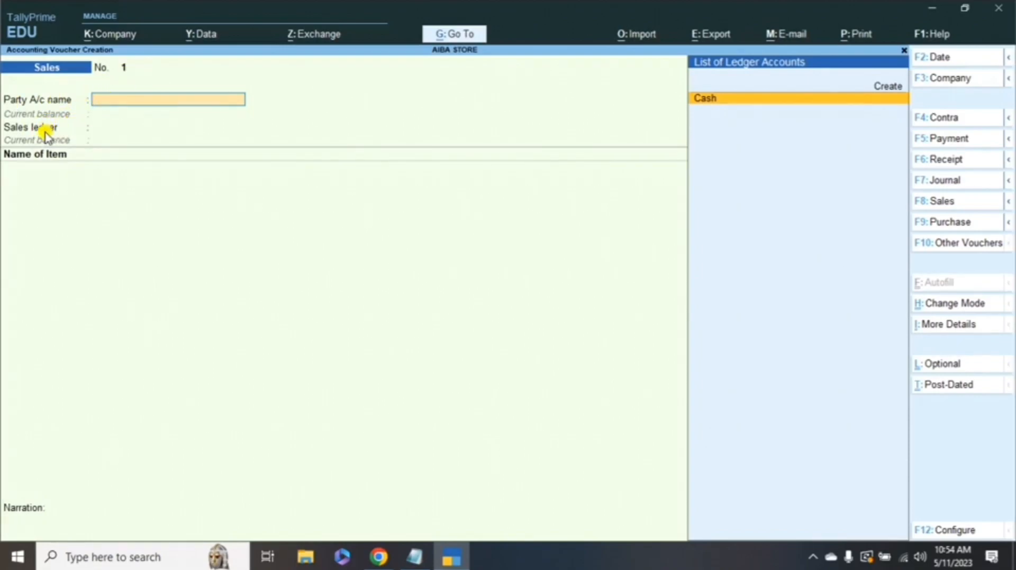
{"action": "key", "text": "Return"}
{"action": "key", "text": "Return"}
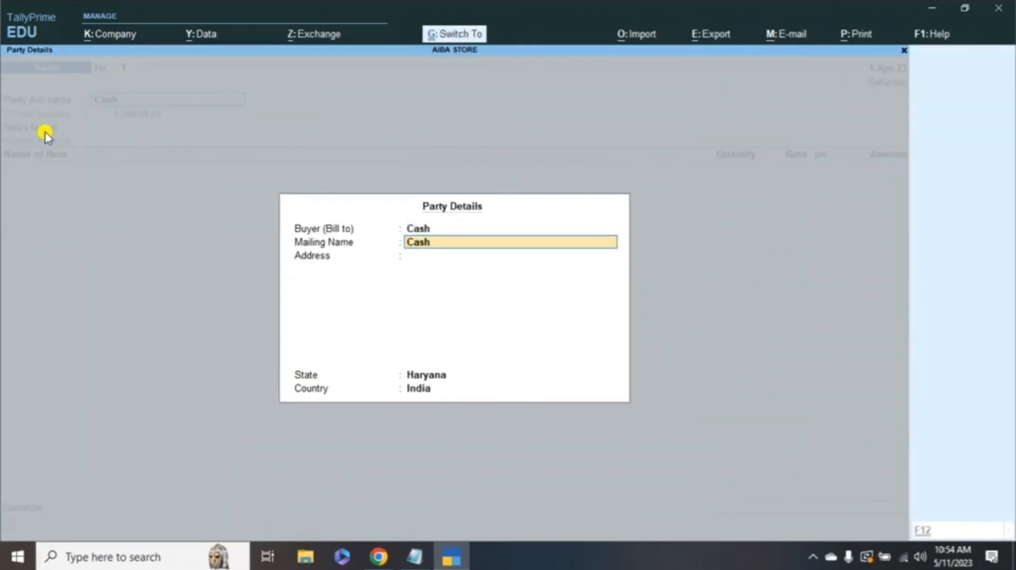
{"action": "key", "text": "Return"}
{"action": "key", "text": "Return"}
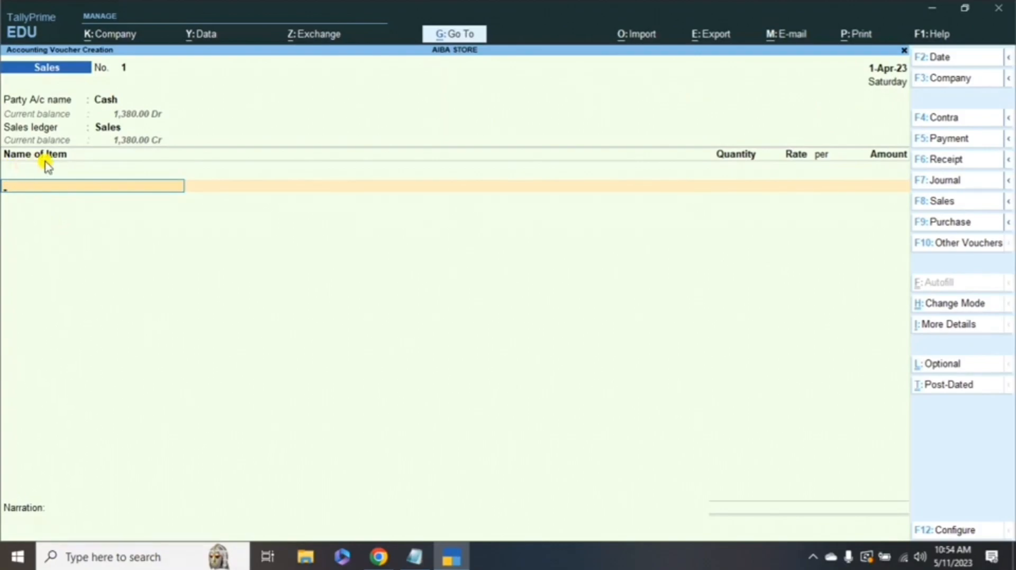
{"action": "key", "text": "space"}
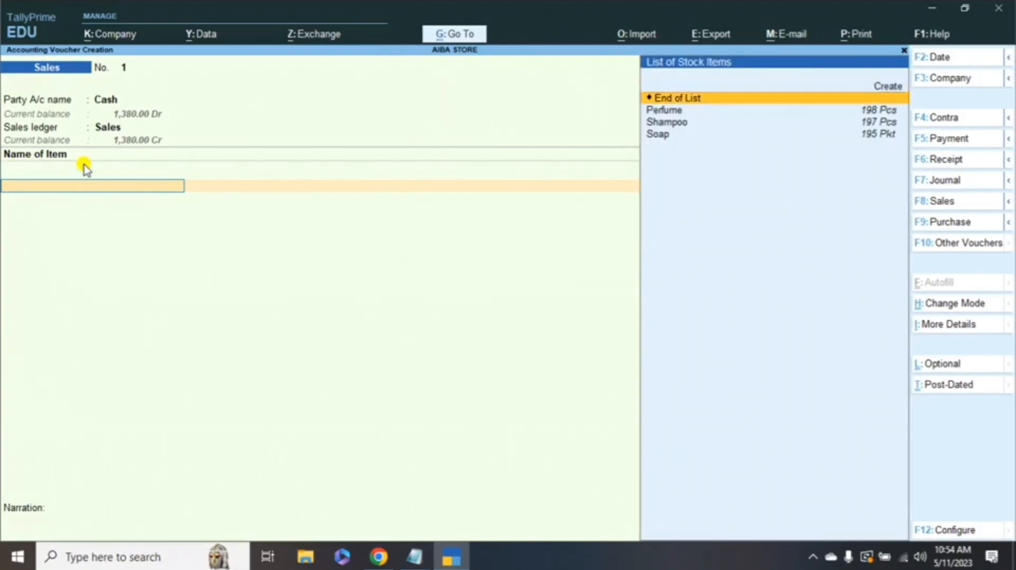
{"action": "key", "text": "Down"}
{"action": "key", "text": "Return"}
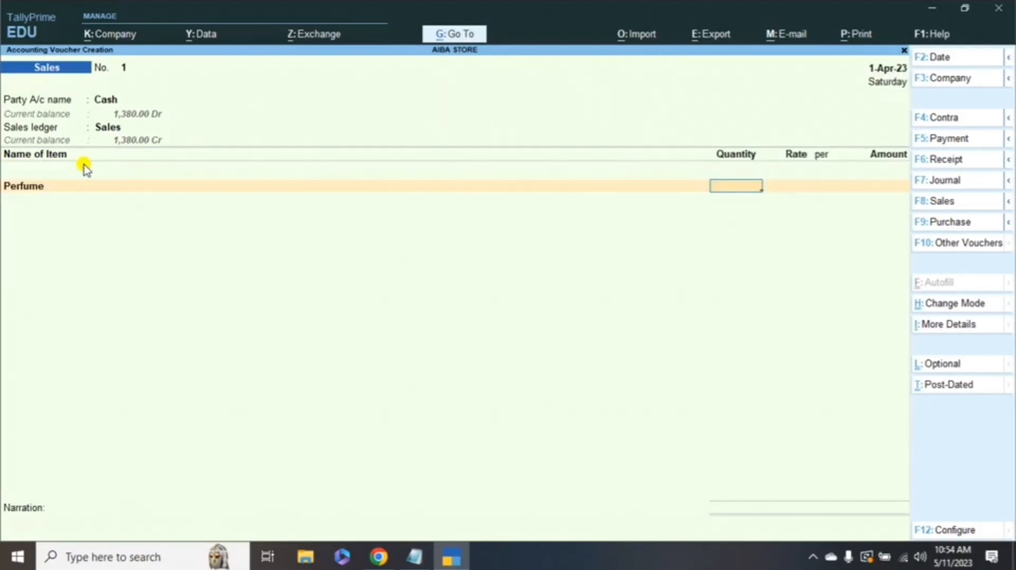
{"action": "type", "text": "3"}
{"action": "key", "text": "Return"}
{"action": "key", "text": "Return"}
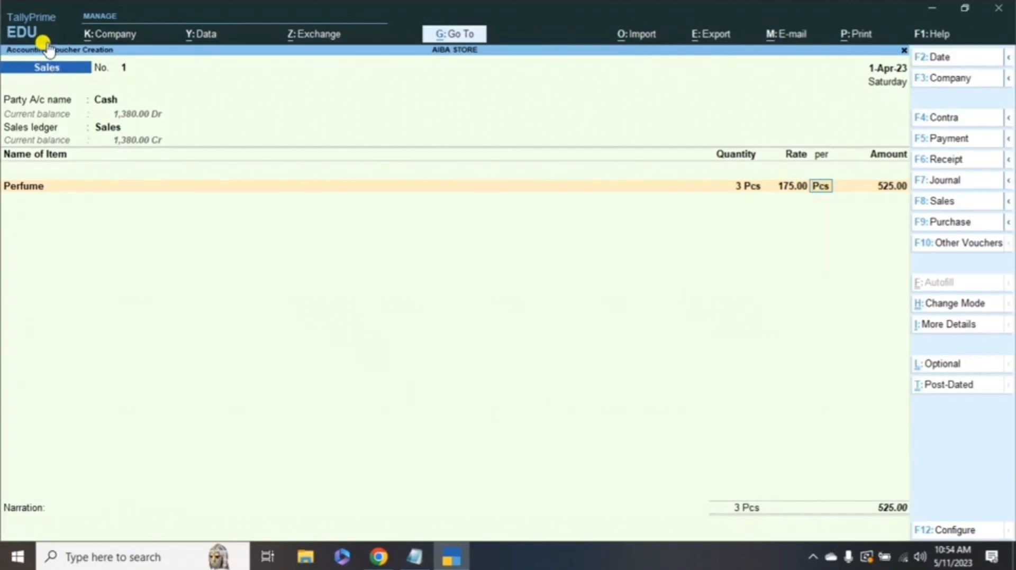
{"action": "left_click", "coordinate": [954, 223]}
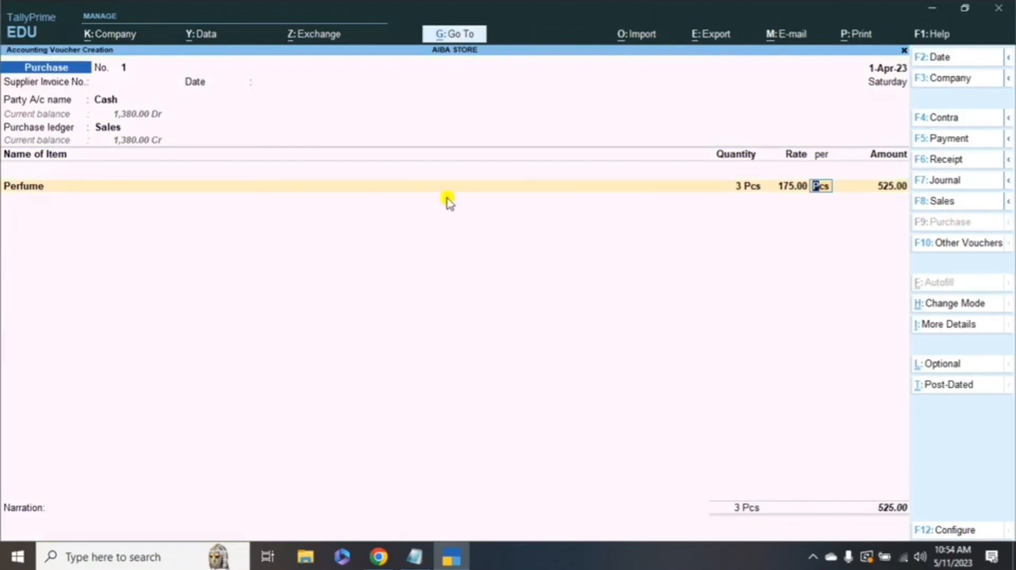
- Record supplier invoice 121 dated 1-Apr-23 on the Purchase voucher, checking the party ledger list
{"action": "left_click", "coordinate": [104, 83]}
{"action": "key", "text": "Return"}
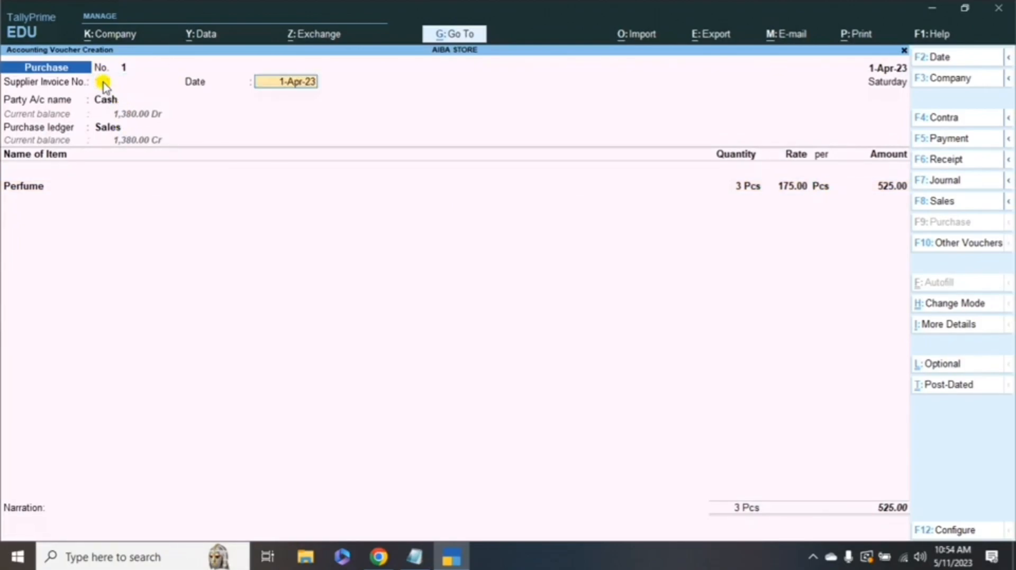
{"action": "key", "text": "Return"}
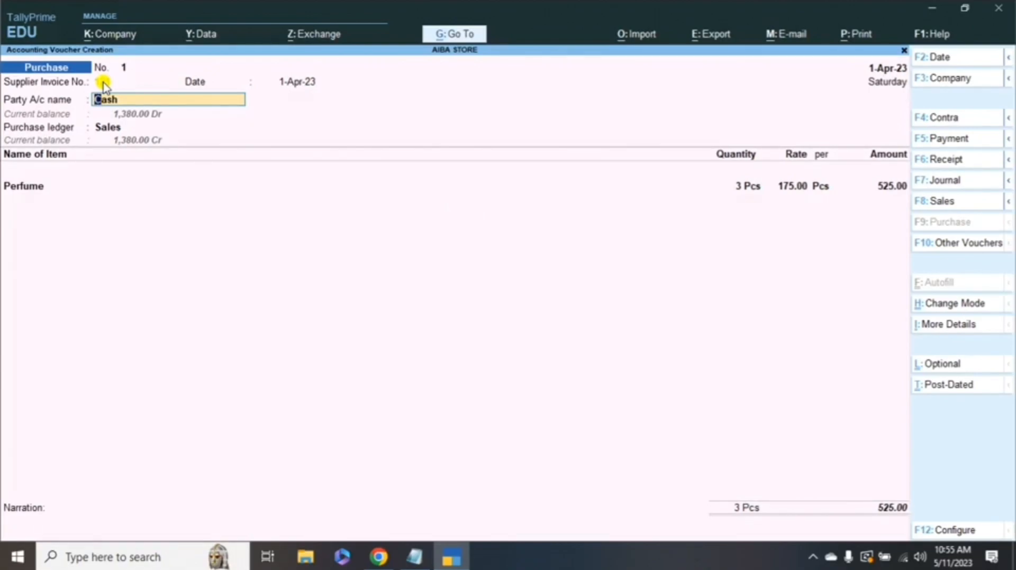
{"action": "key", "text": "BackSpace"}
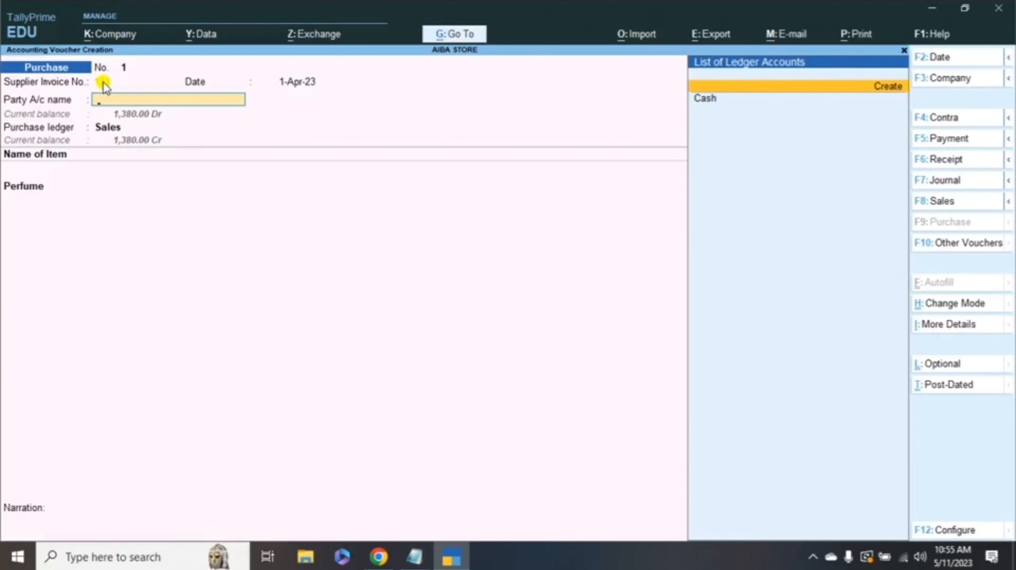
{"action": "key", "text": "Down"}
{"action": "key", "text": "BackSpace"}
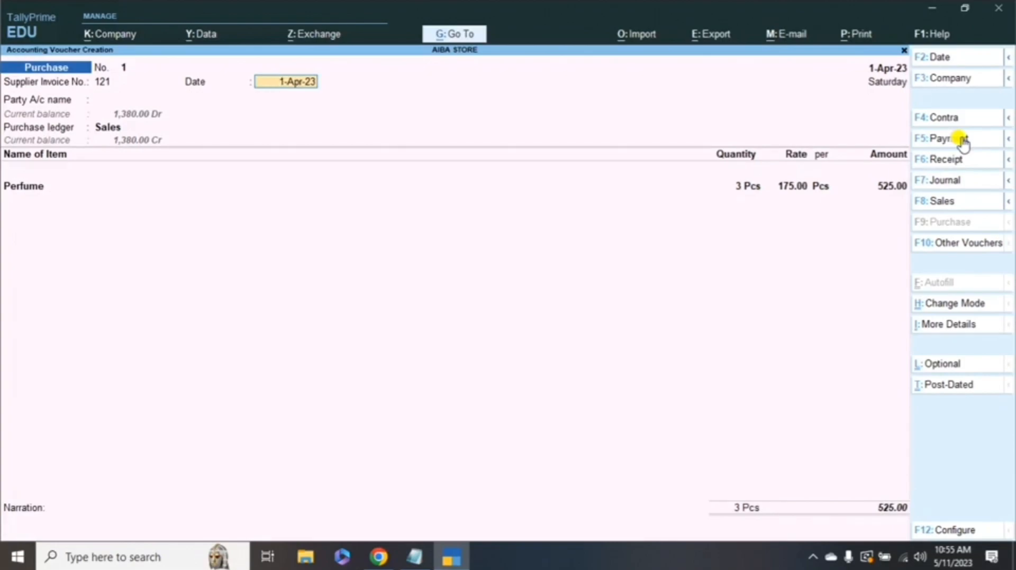
- List all voucher types including inactive ones, down to Payroll
{"action": "left_click", "coordinate": [956, 247]}
{"action": "left_click", "coordinate": [549, 139]}
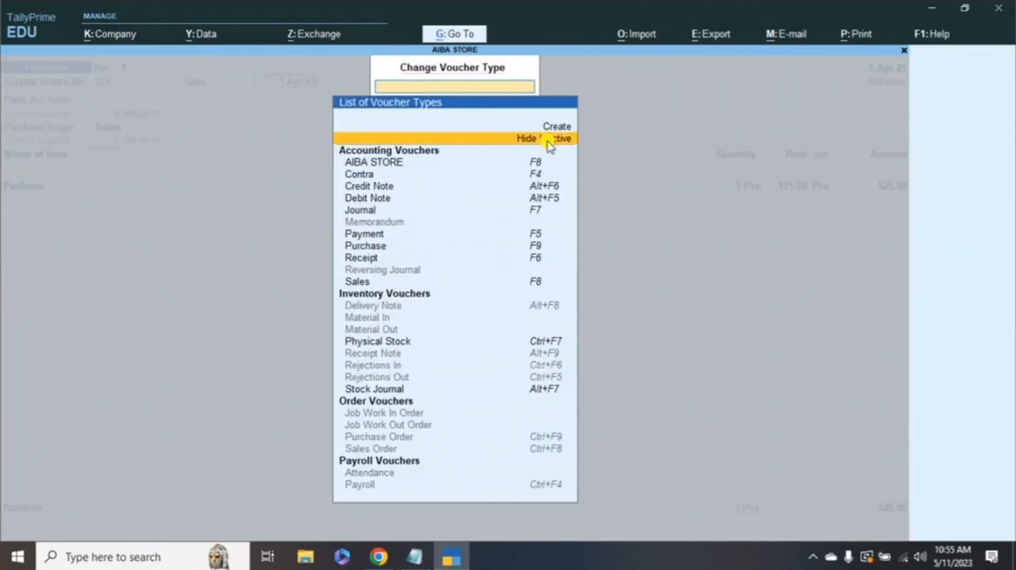
{"action": "key", "text": "Down"}
{"action": "key", "text": "Down"}
{"action": "key", "text": "Down"}
{"action": "key", "text": "Down"}
{"action": "key", "text": "Down"}
{"action": "key", "text": "Down"}
{"action": "key", "text": "Down"}
{"action": "key", "text": "Down"}
{"action": "key", "text": "Down"}
{"action": "key", "text": "Down"}
{"action": "key", "text": "Down"}
{"action": "key", "text": "Down"}
{"action": "key", "text": "Down"}
{"action": "key", "text": "Down"}
{"action": "key", "text": "Down"}
{"action": "key", "text": "Down"}
{"action": "key", "text": "Down"}
{"action": "key", "text": "Down"}
{"action": "key", "text": "Down"}
{"action": "key", "text": "Down"}
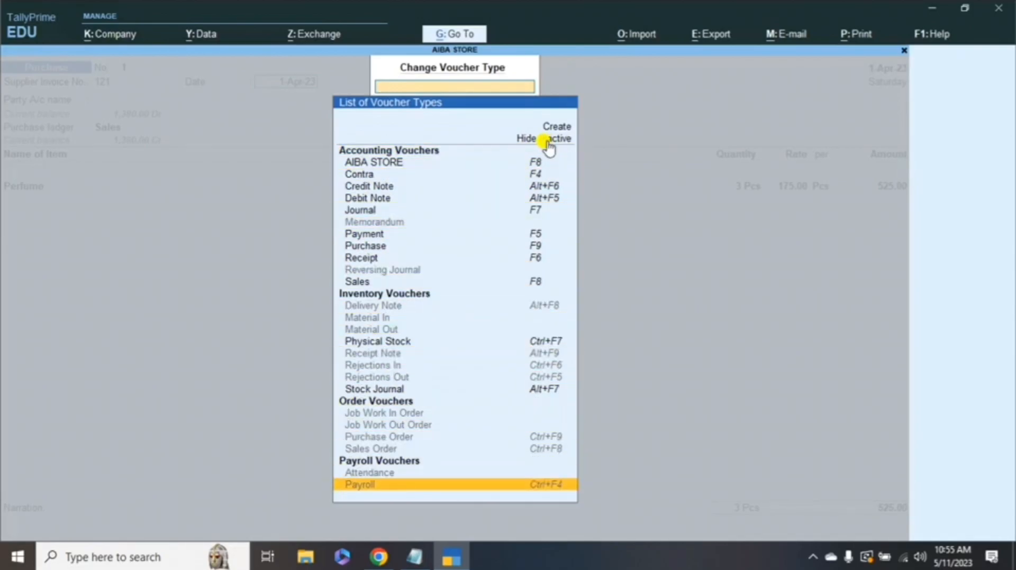
{"action": "key", "text": "alt+Tab"}
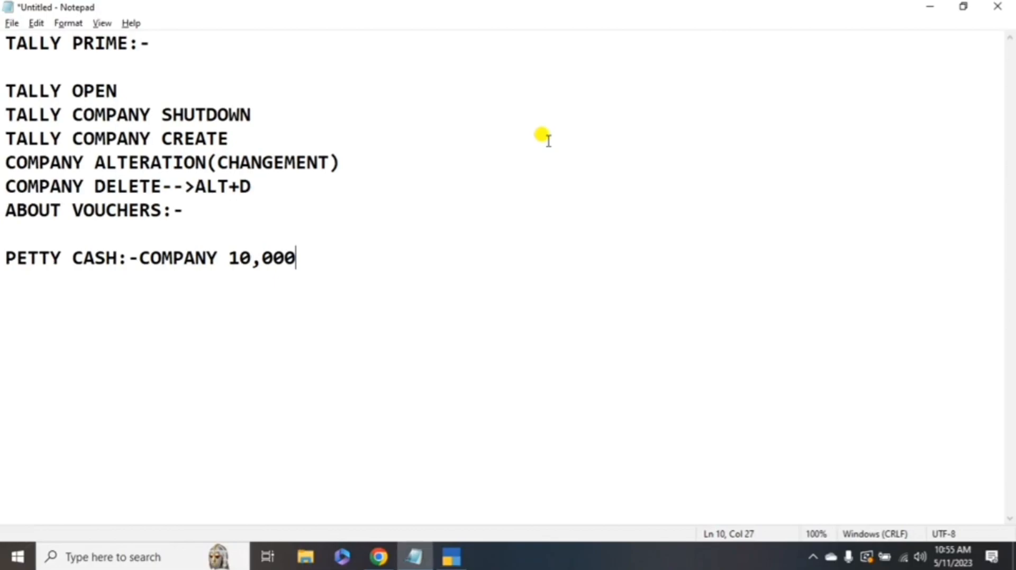
{"action": "left_click_drag", "start_coordinate": [6, 88], "coordinate": [129, 85]}
{"action": "left_click_drag", "start_coordinate": [7, 114], "coordinate": [273, 101]}
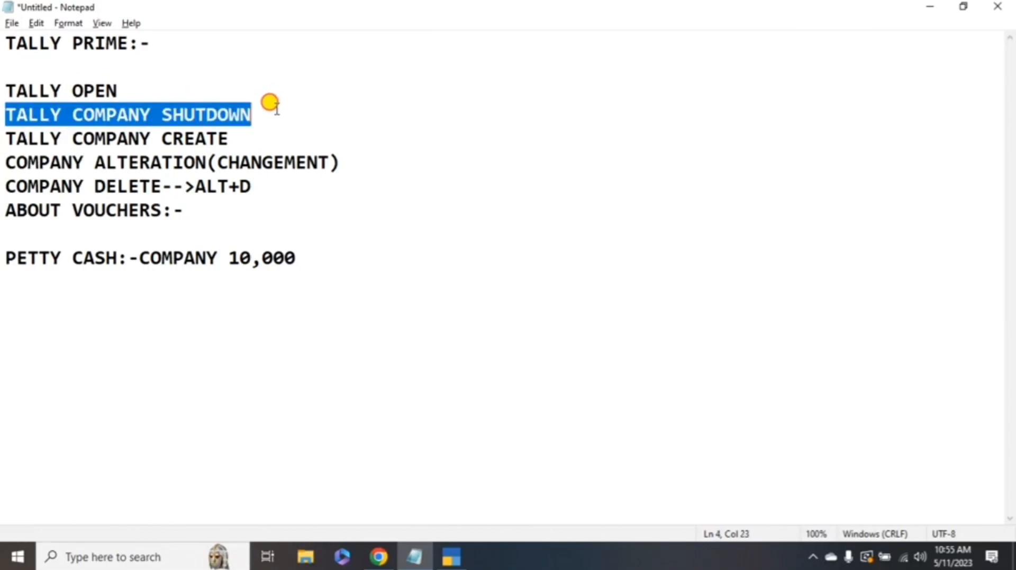
{"action": "left_click_drag", "start_coordinate": [105, 136], "coordinate": [354, 172]}
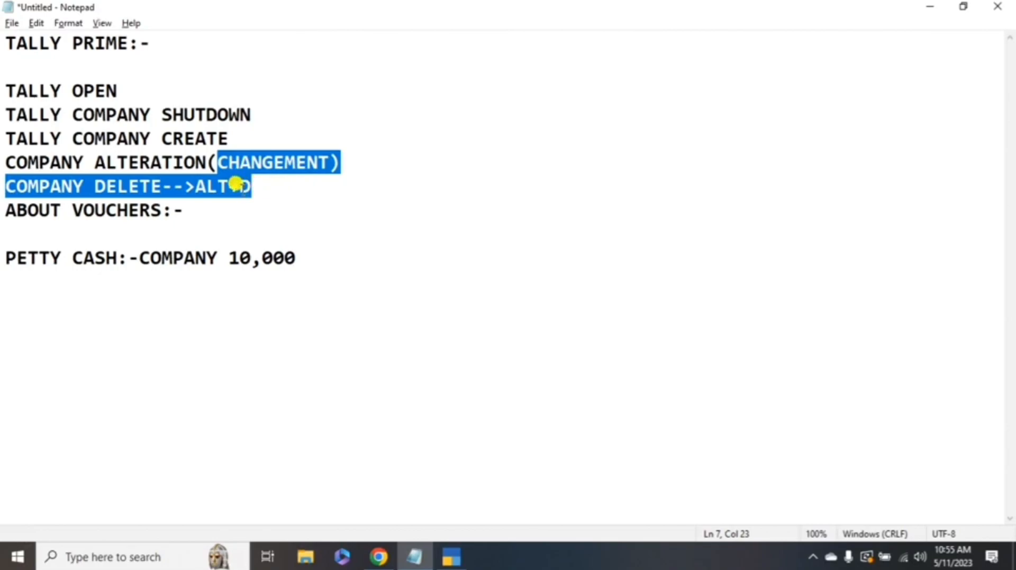
{"action": "left_click_drag", "start_coordinate": [197, 186], "coordinate": [260, 182]}
{"action": "left_click", "coordinate": [182, 212]}
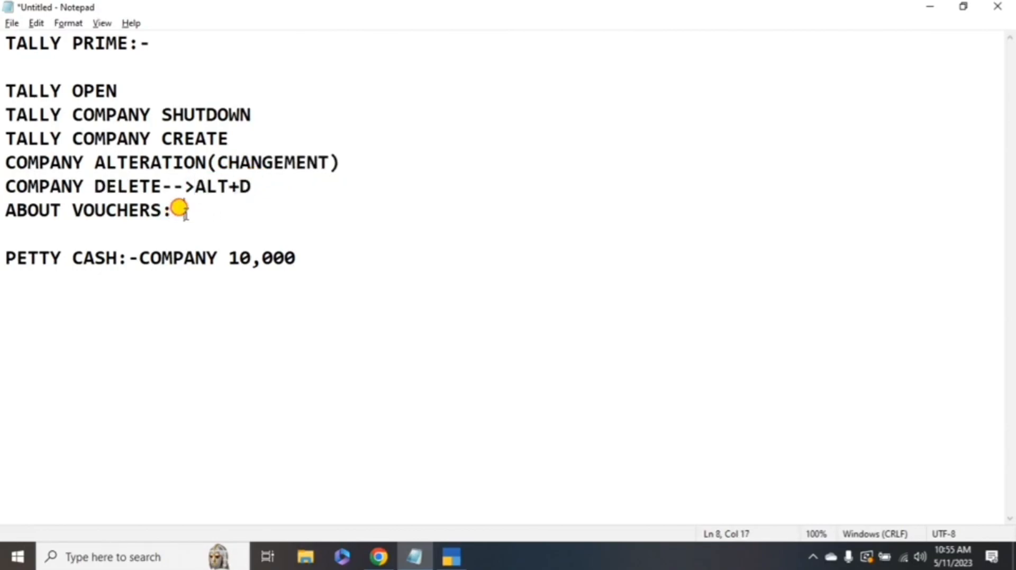